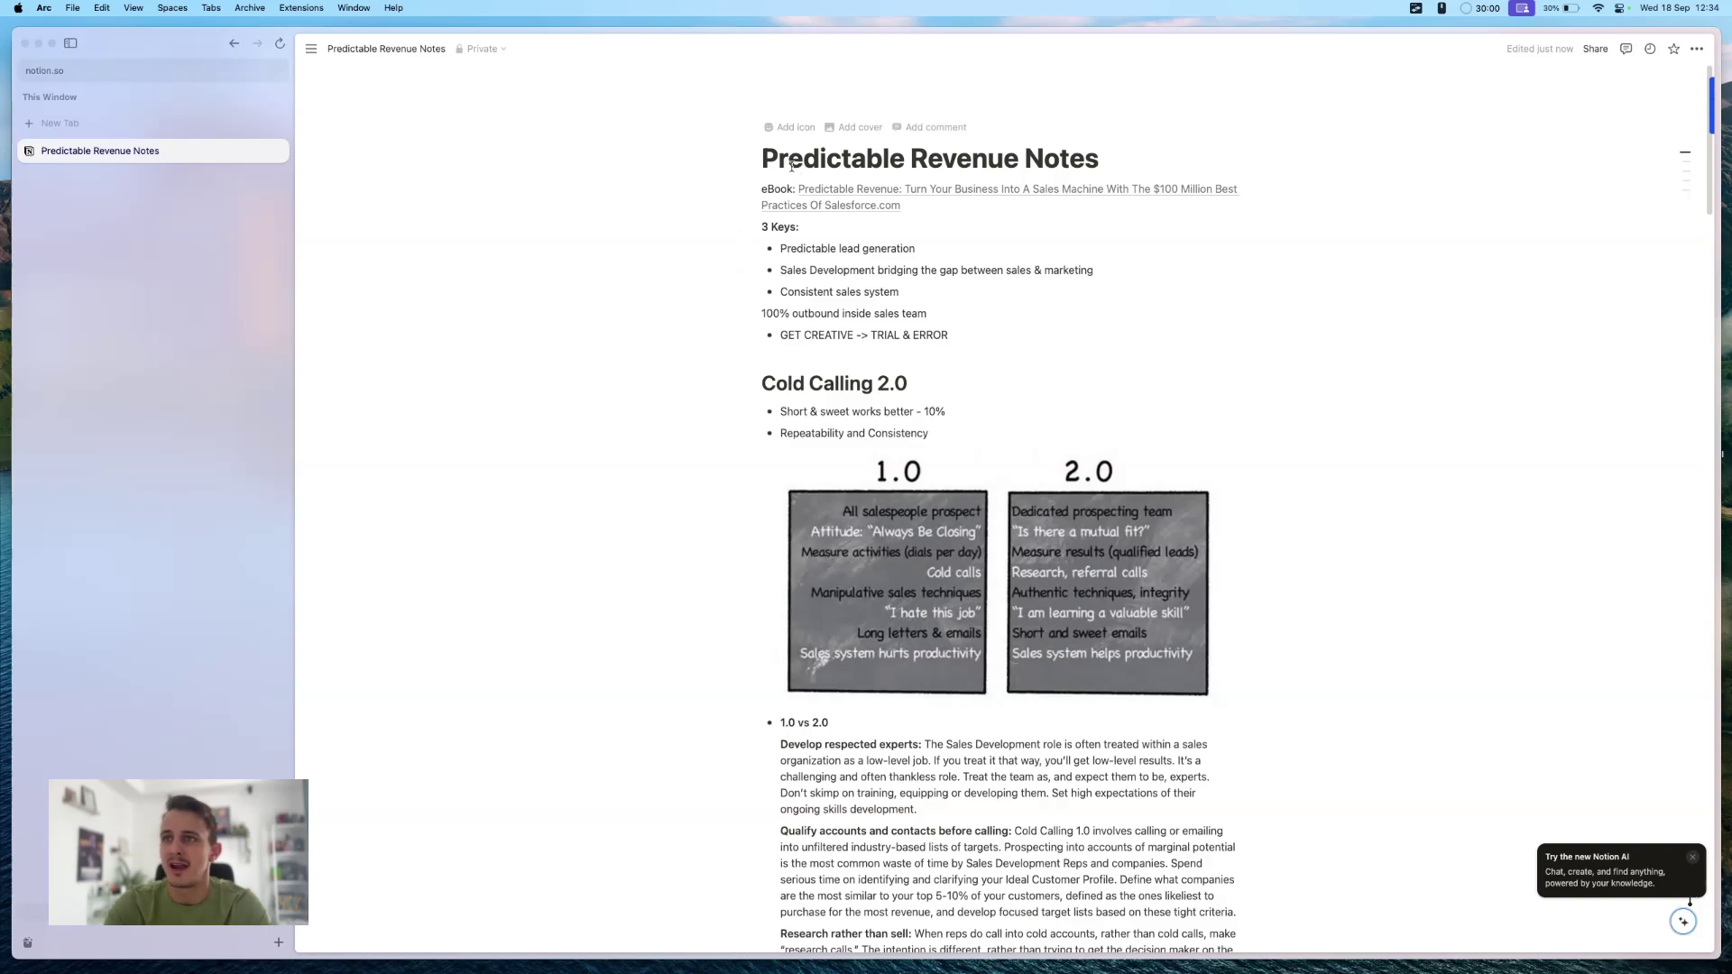
Scroll through the Predictable Revenue Notes page, then choose Print from Arc's File menu
{"action": "scroll", "coordinate": [884, 347], "scroll_direction": "down", "scroll_amount": 15}
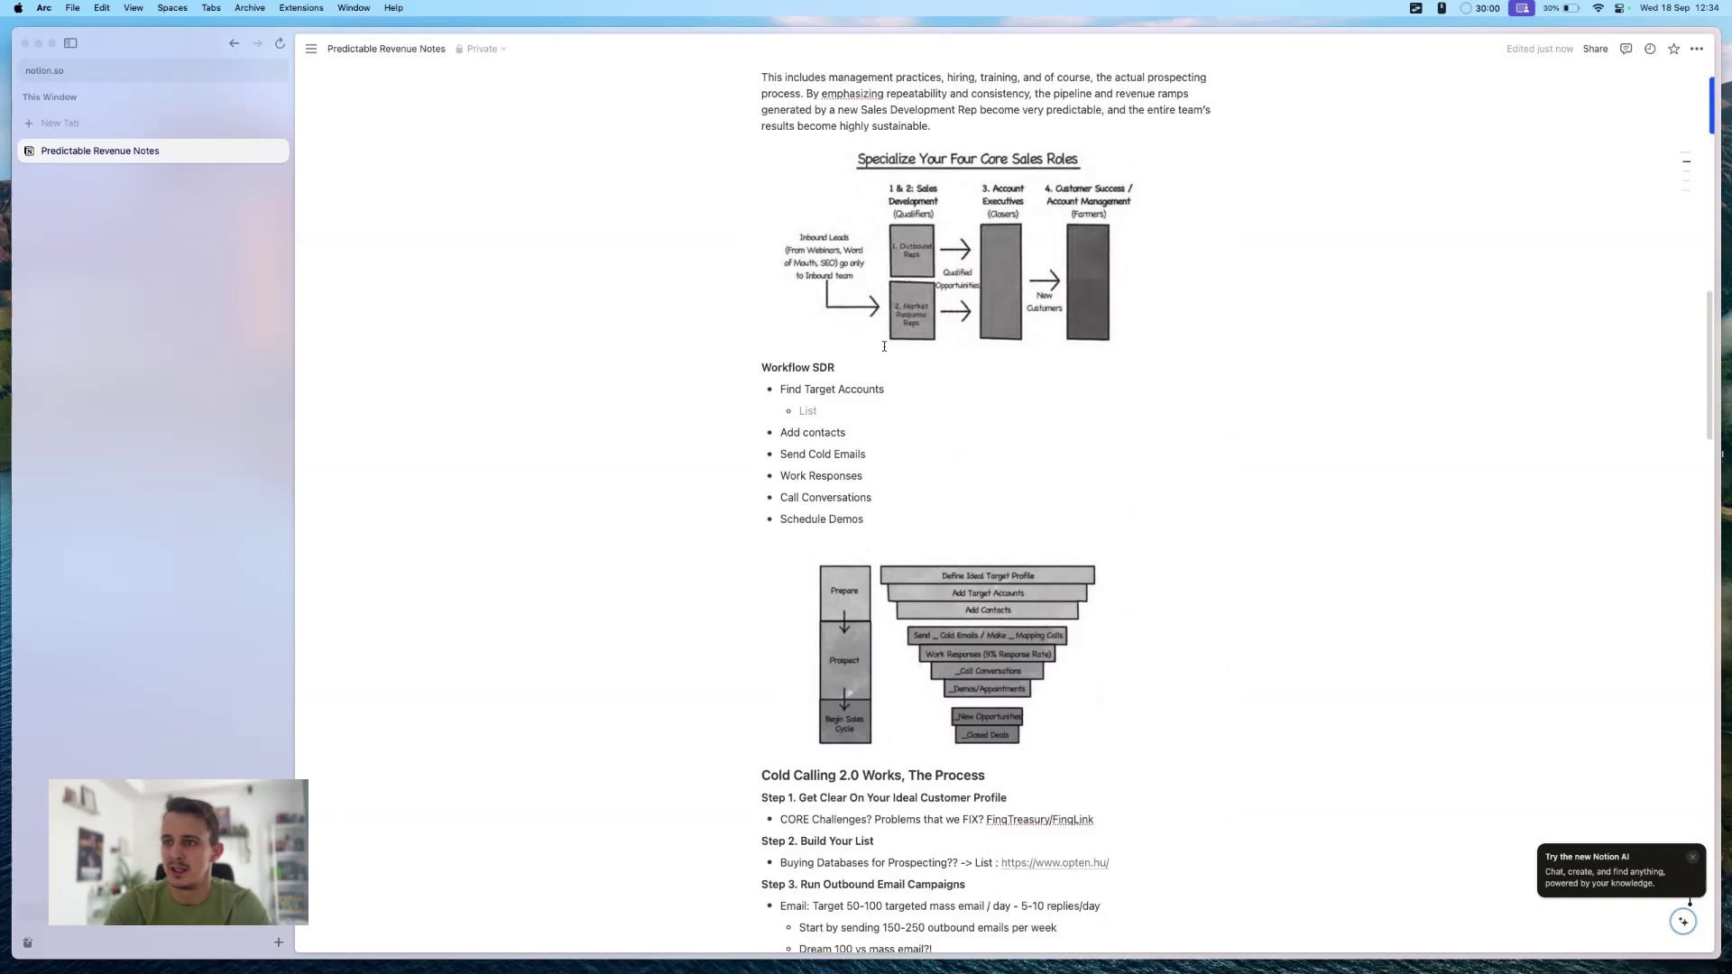
{"action": "scroll", "coordinate": [884, 347], "scroll_direction": "down", "scroll_amount": 20}
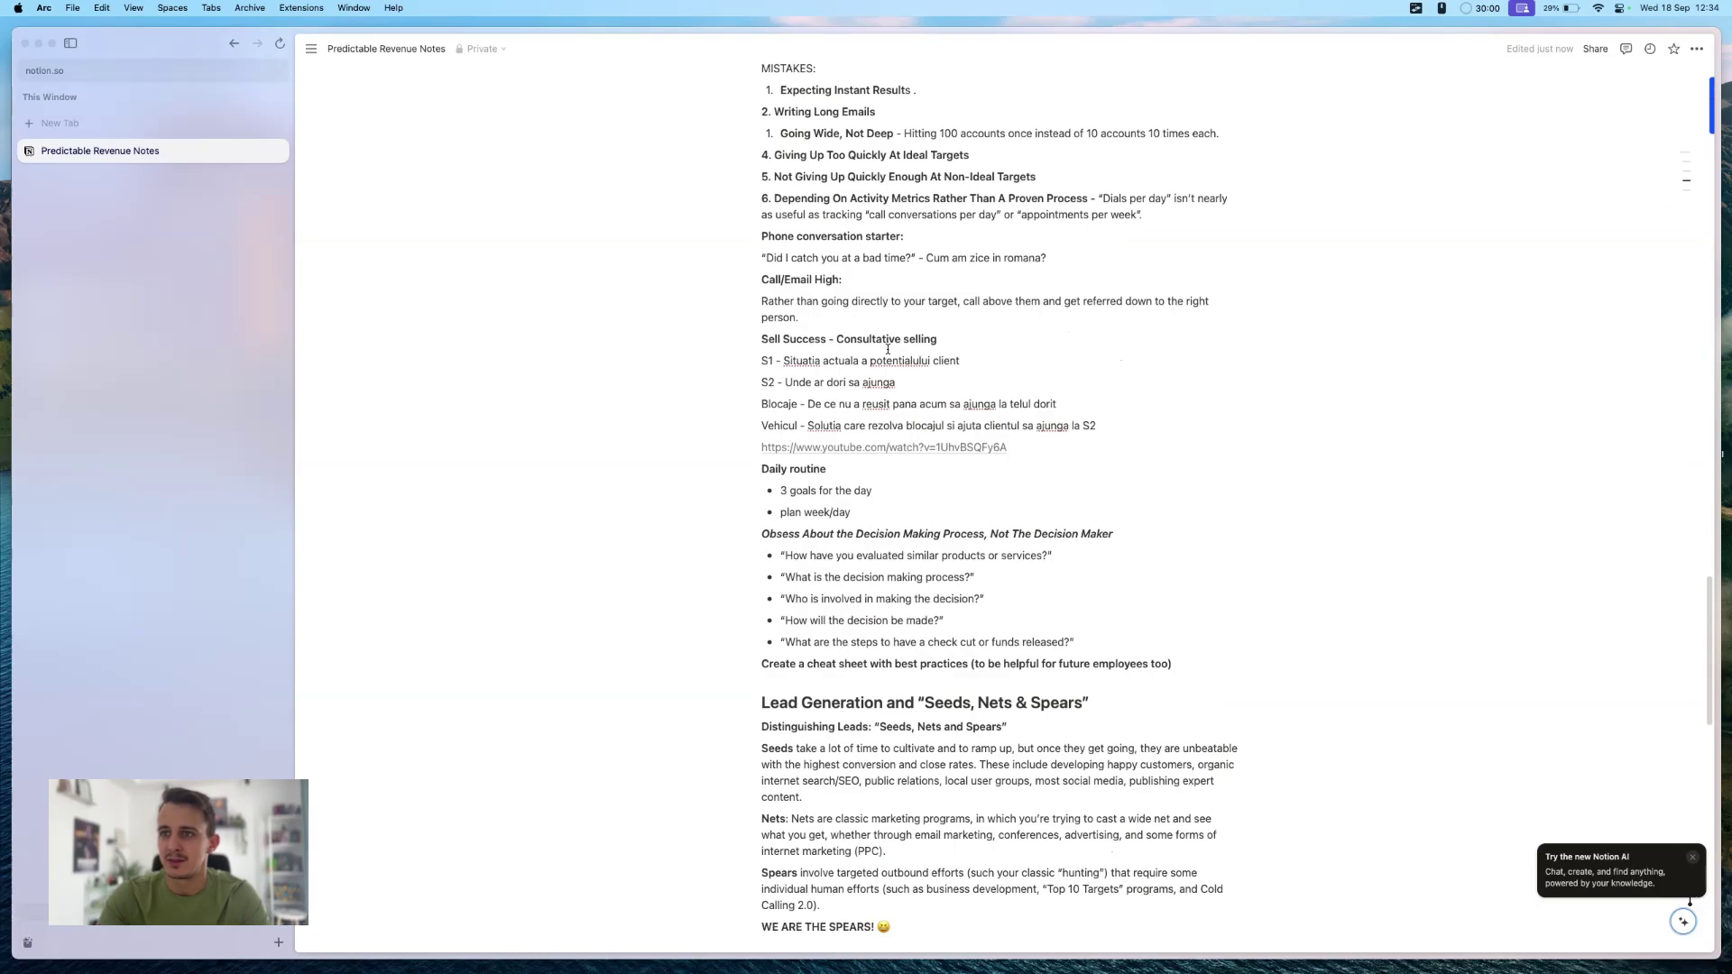
{"action": "scroll", "coordinate": [887, 349], "scroll_direction": "down", "scroll_amount": 10}
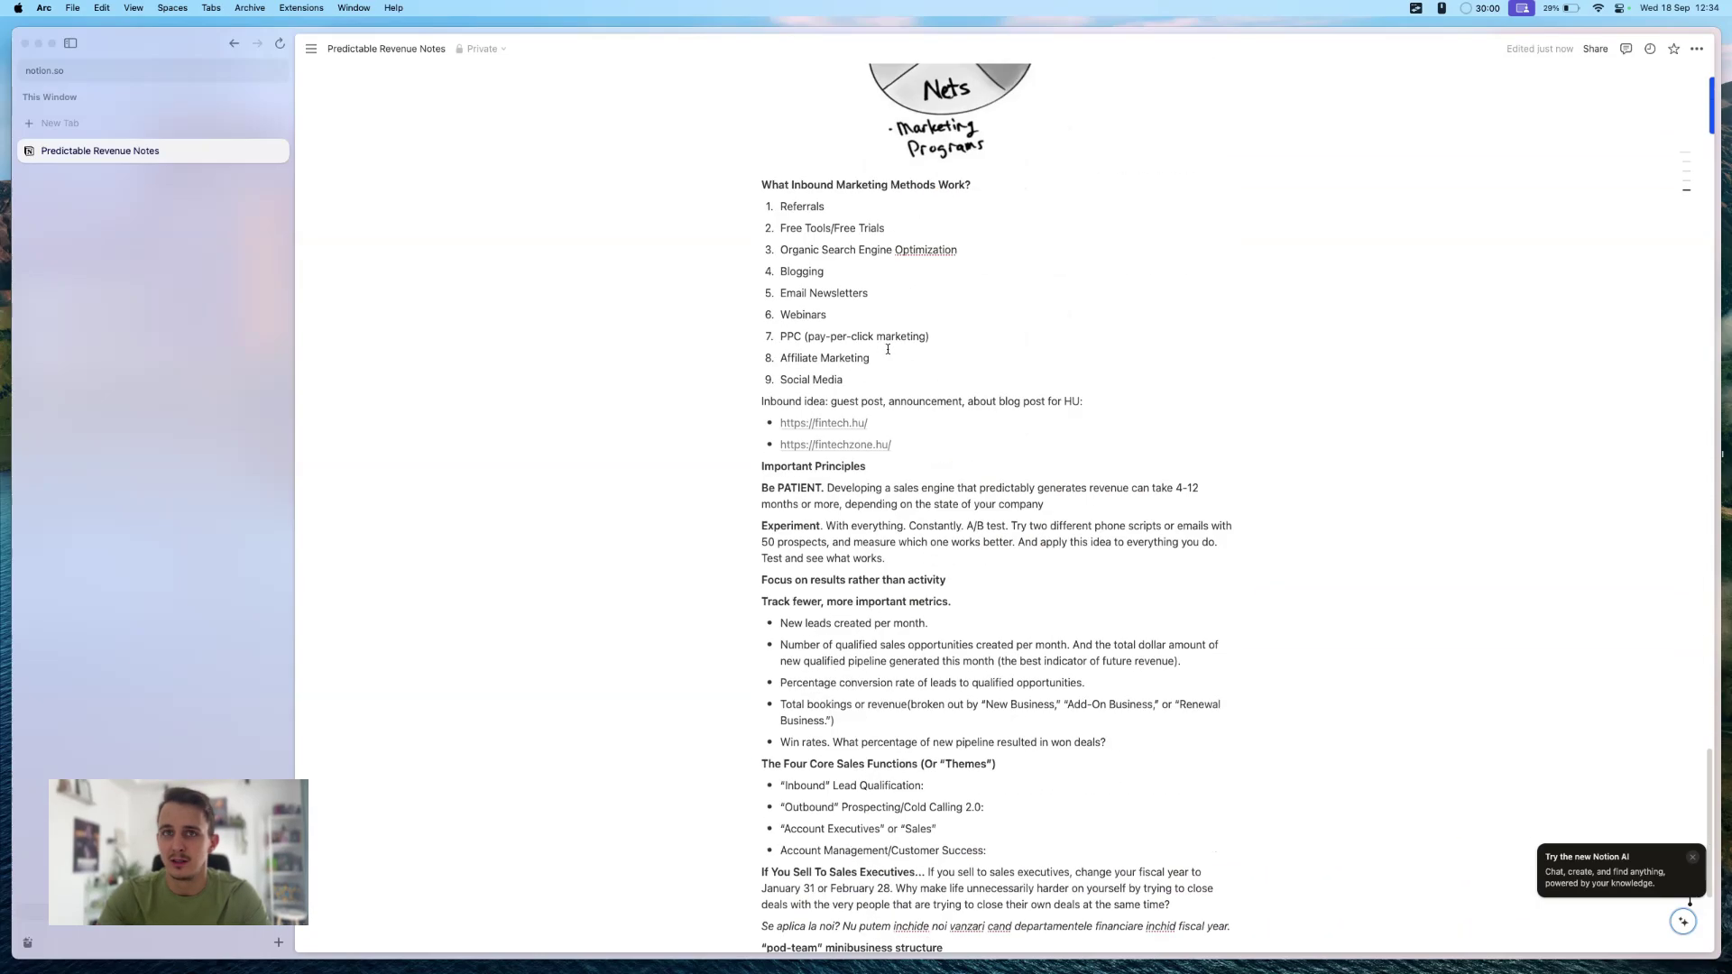
{"action": "scroll", "coordinate": [887, 350], "scroll_direction": "up", "scroll_amount": 20}
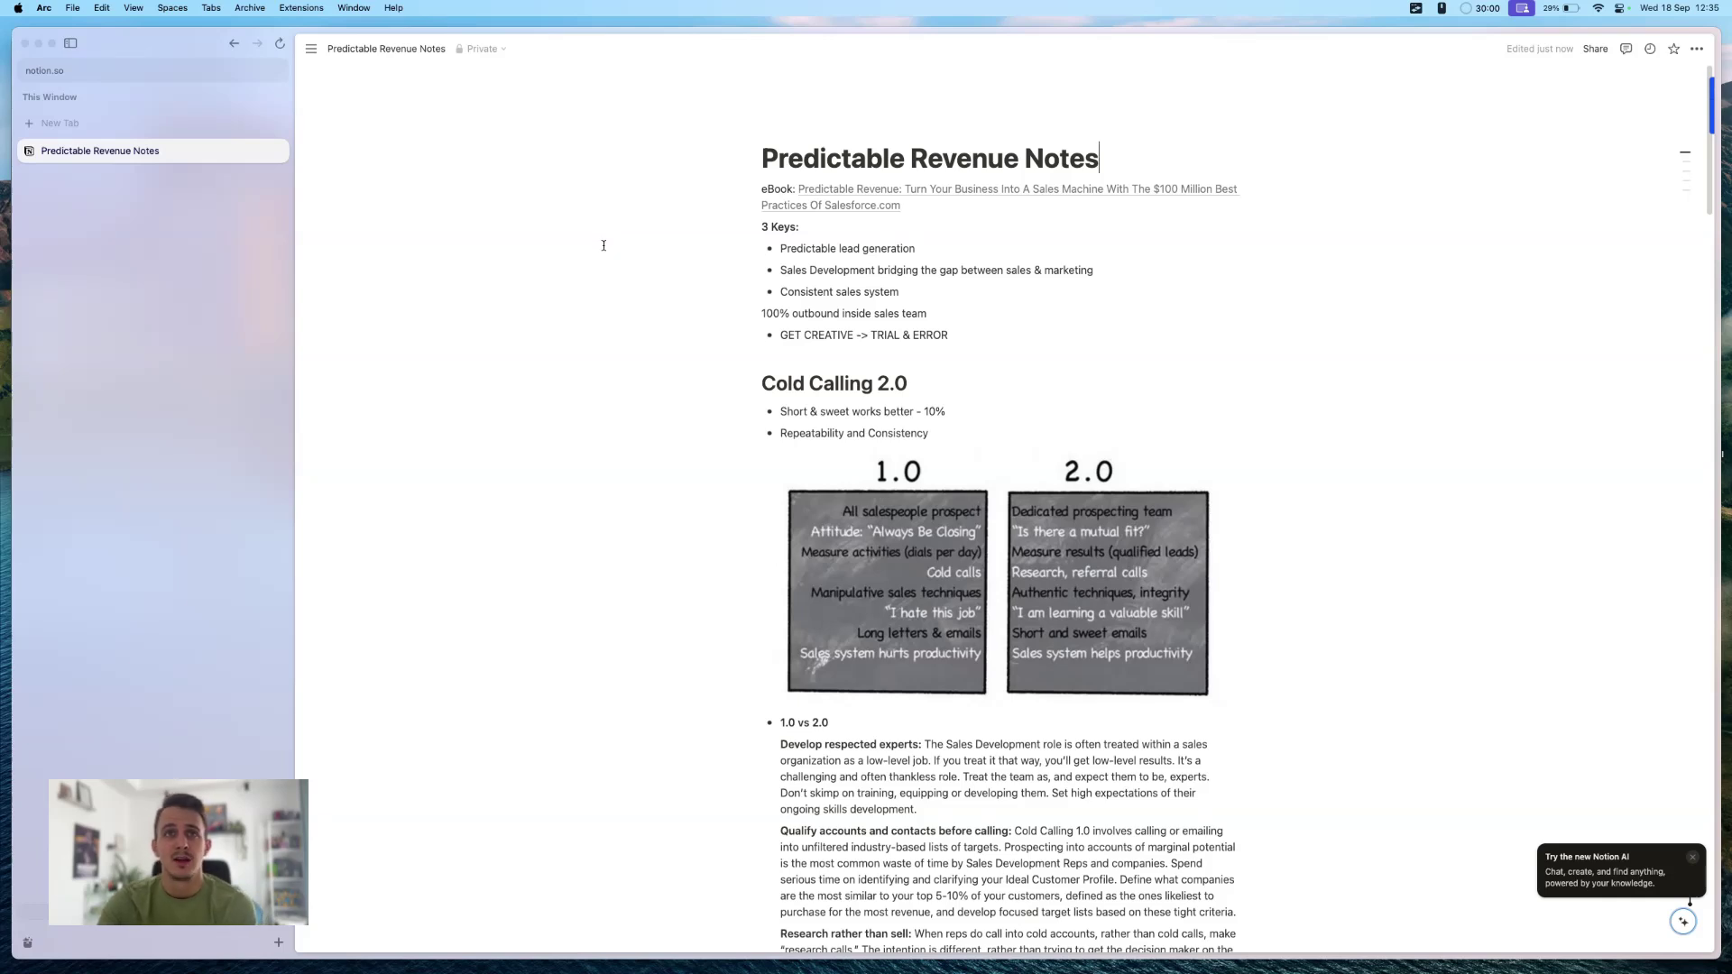
{"action": "left_click", "coordinate": [73, 9]}
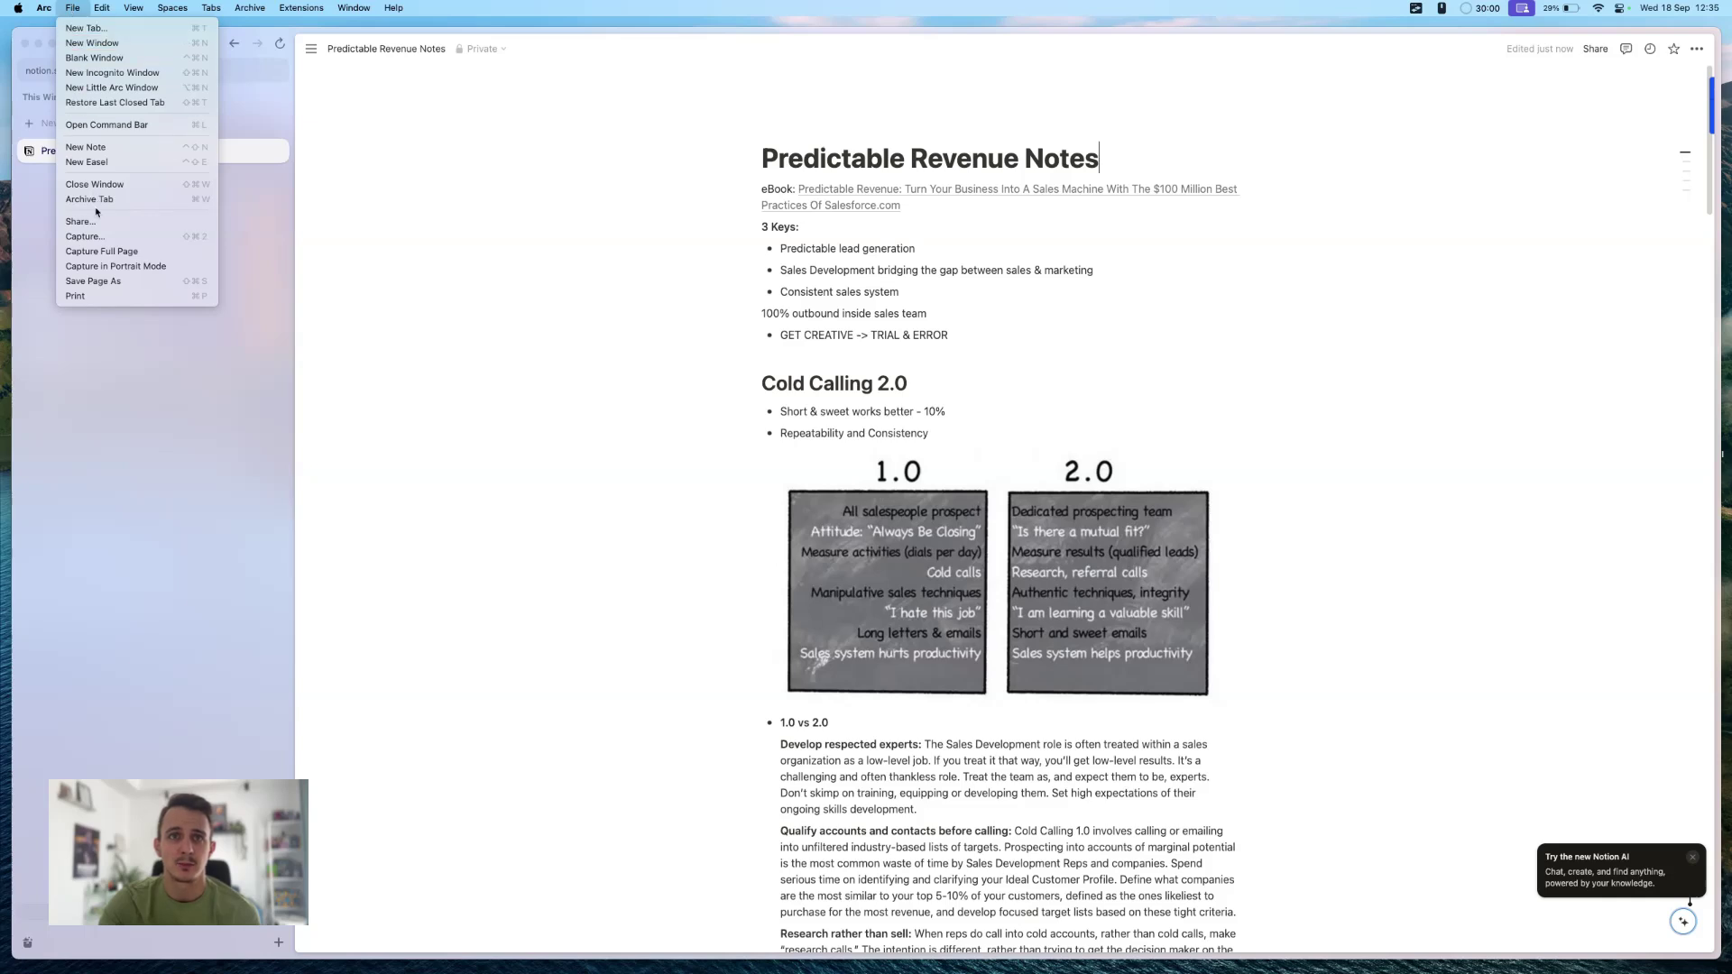
{"action": "left_click", "coordinate": [94, 296]}
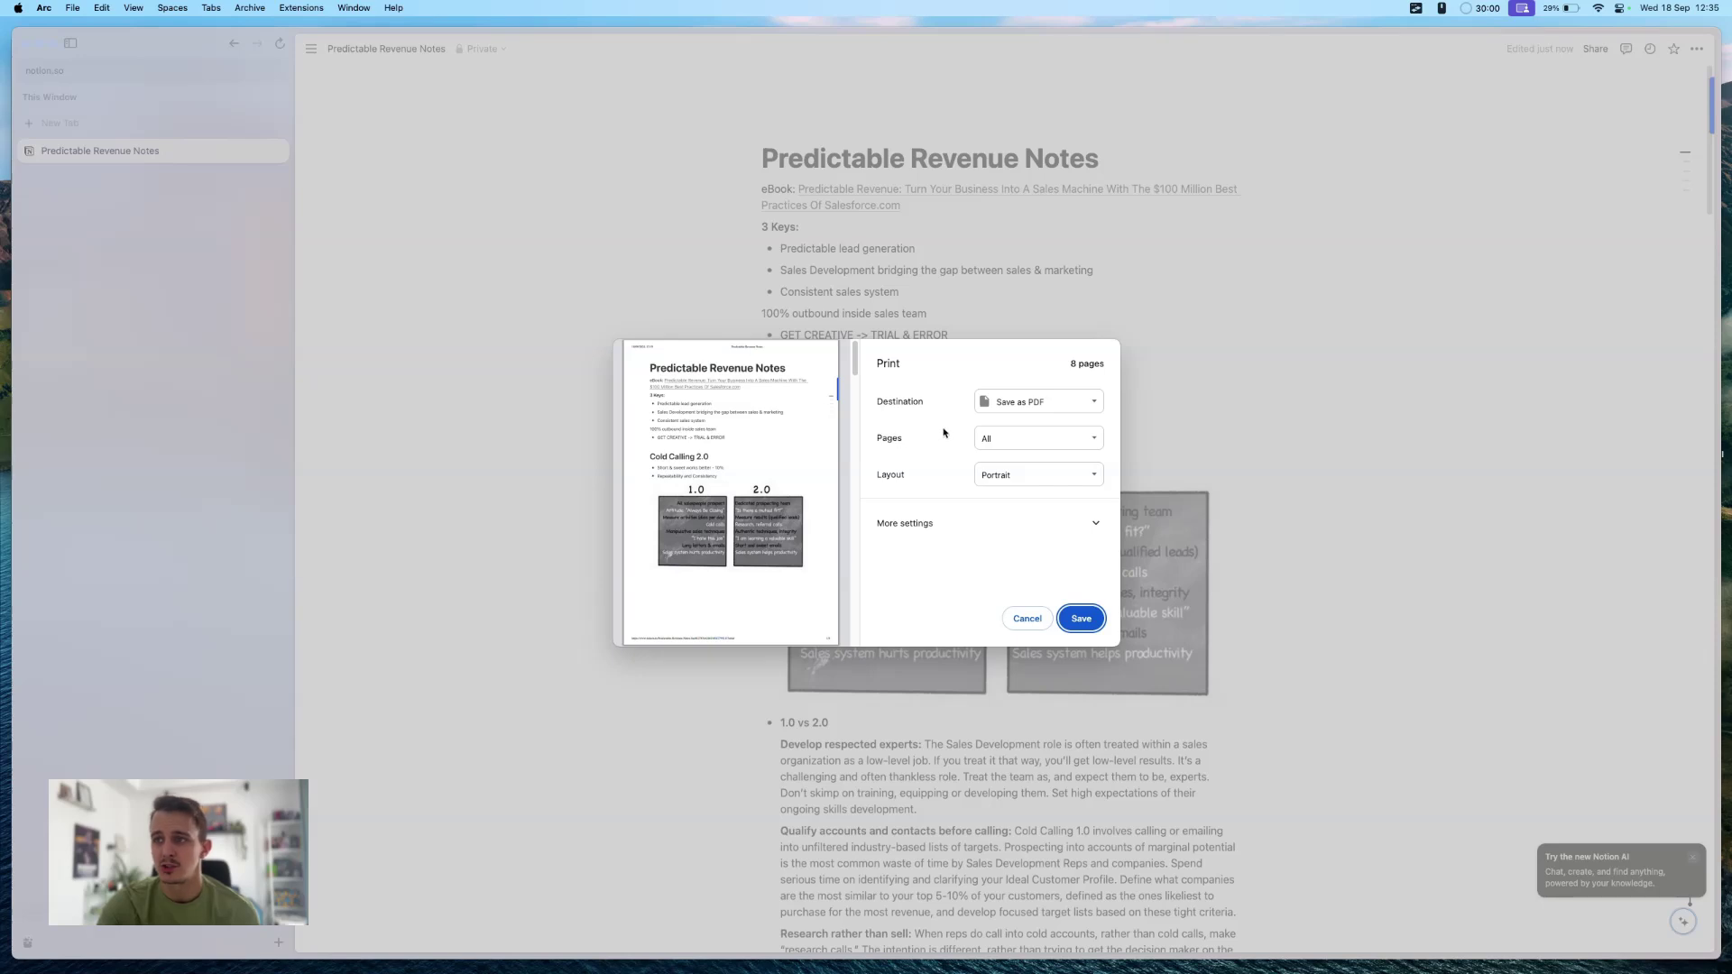
Switch the Pages option from All to Customised and scroll the print preview
{"action": "left_click", "coordinate": [1036, 441]}
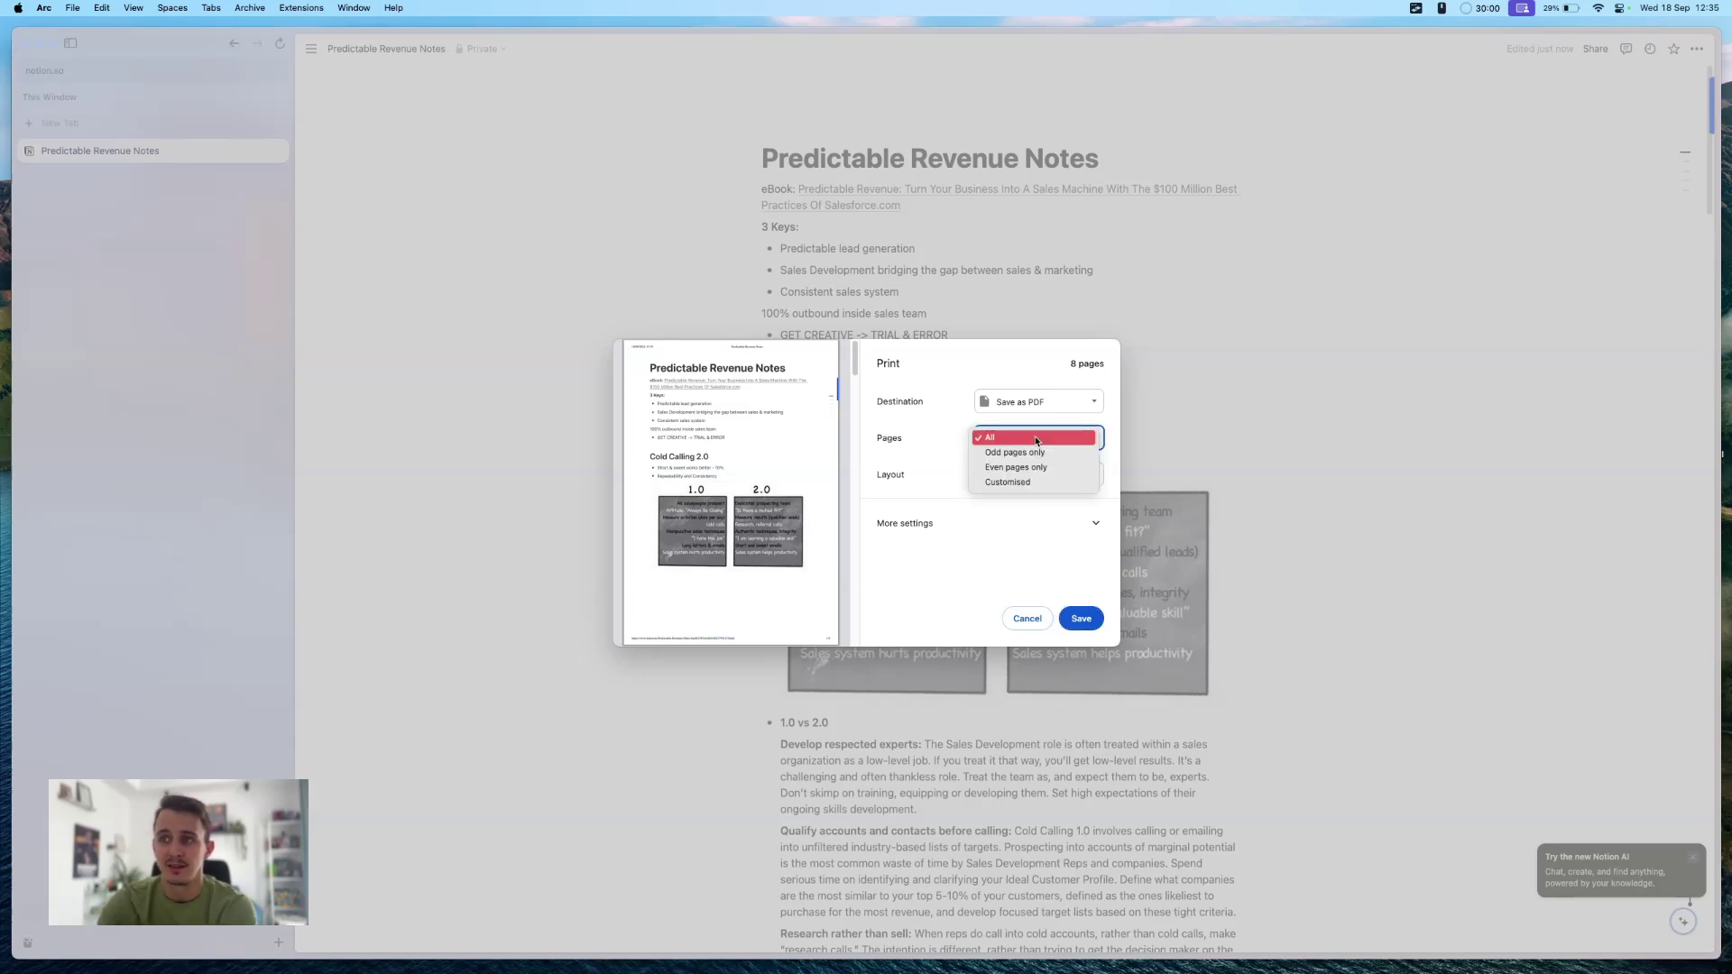
{"action": "left_click", "coordinate": [1028, 439]}
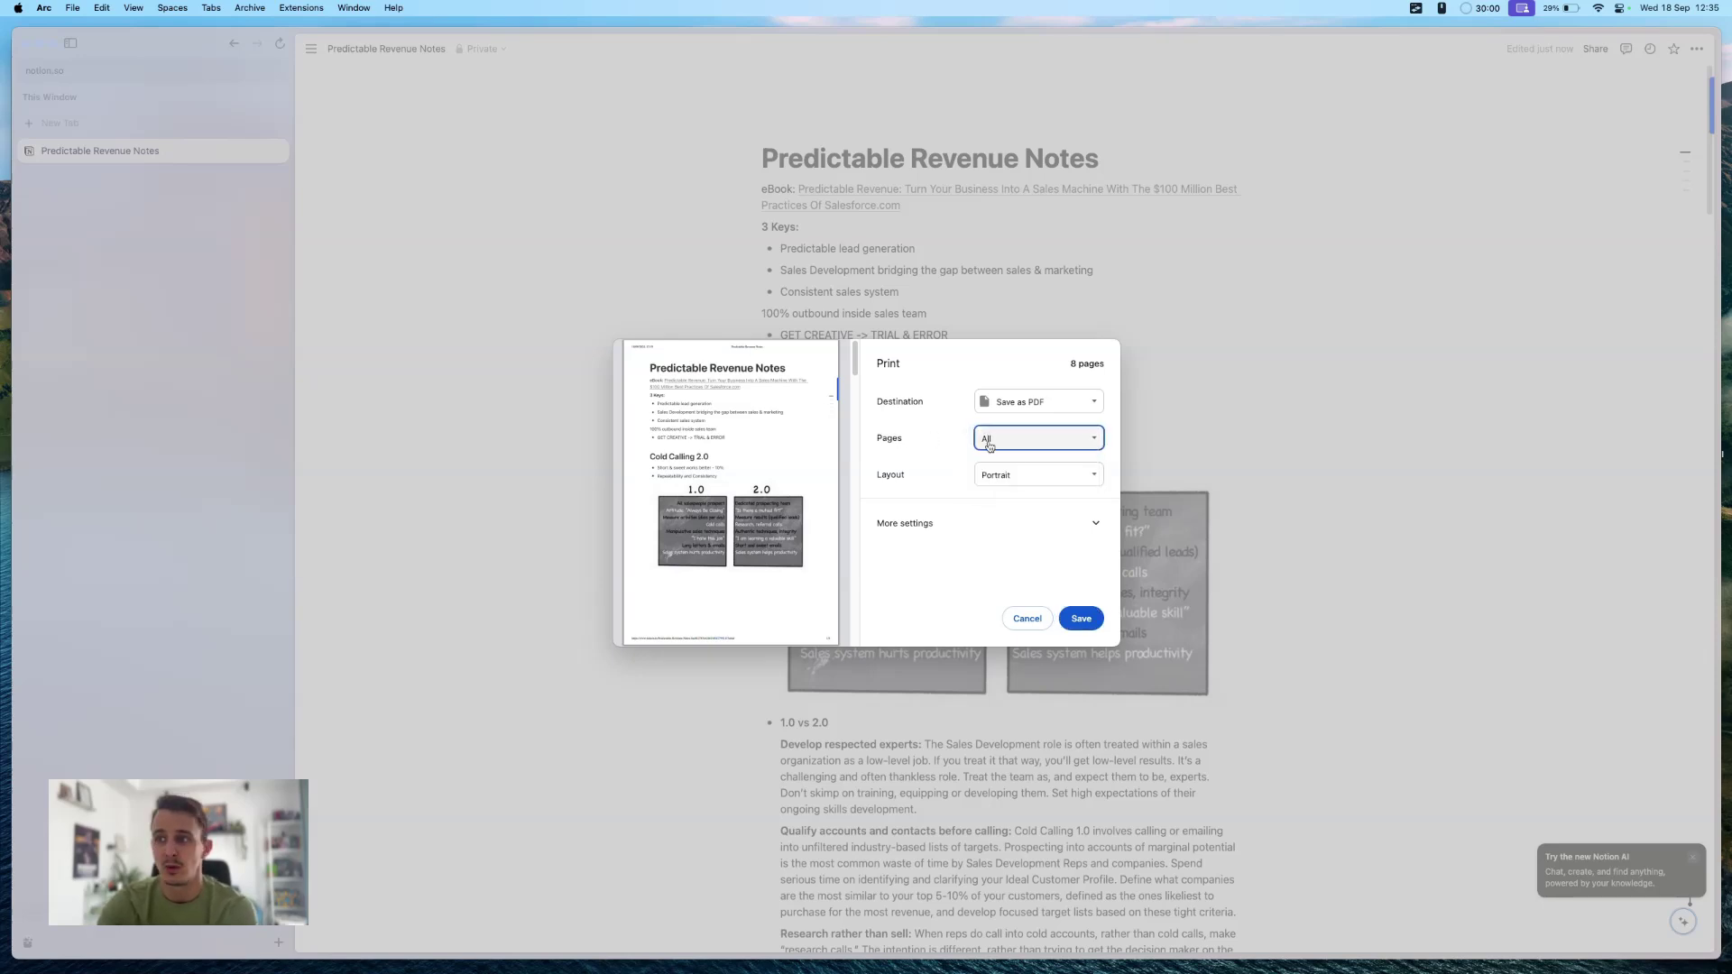
{"action": "left_click", "coordinate": [992, 441]}
{"action": "left_click", "coordinate": [1009, 483]}
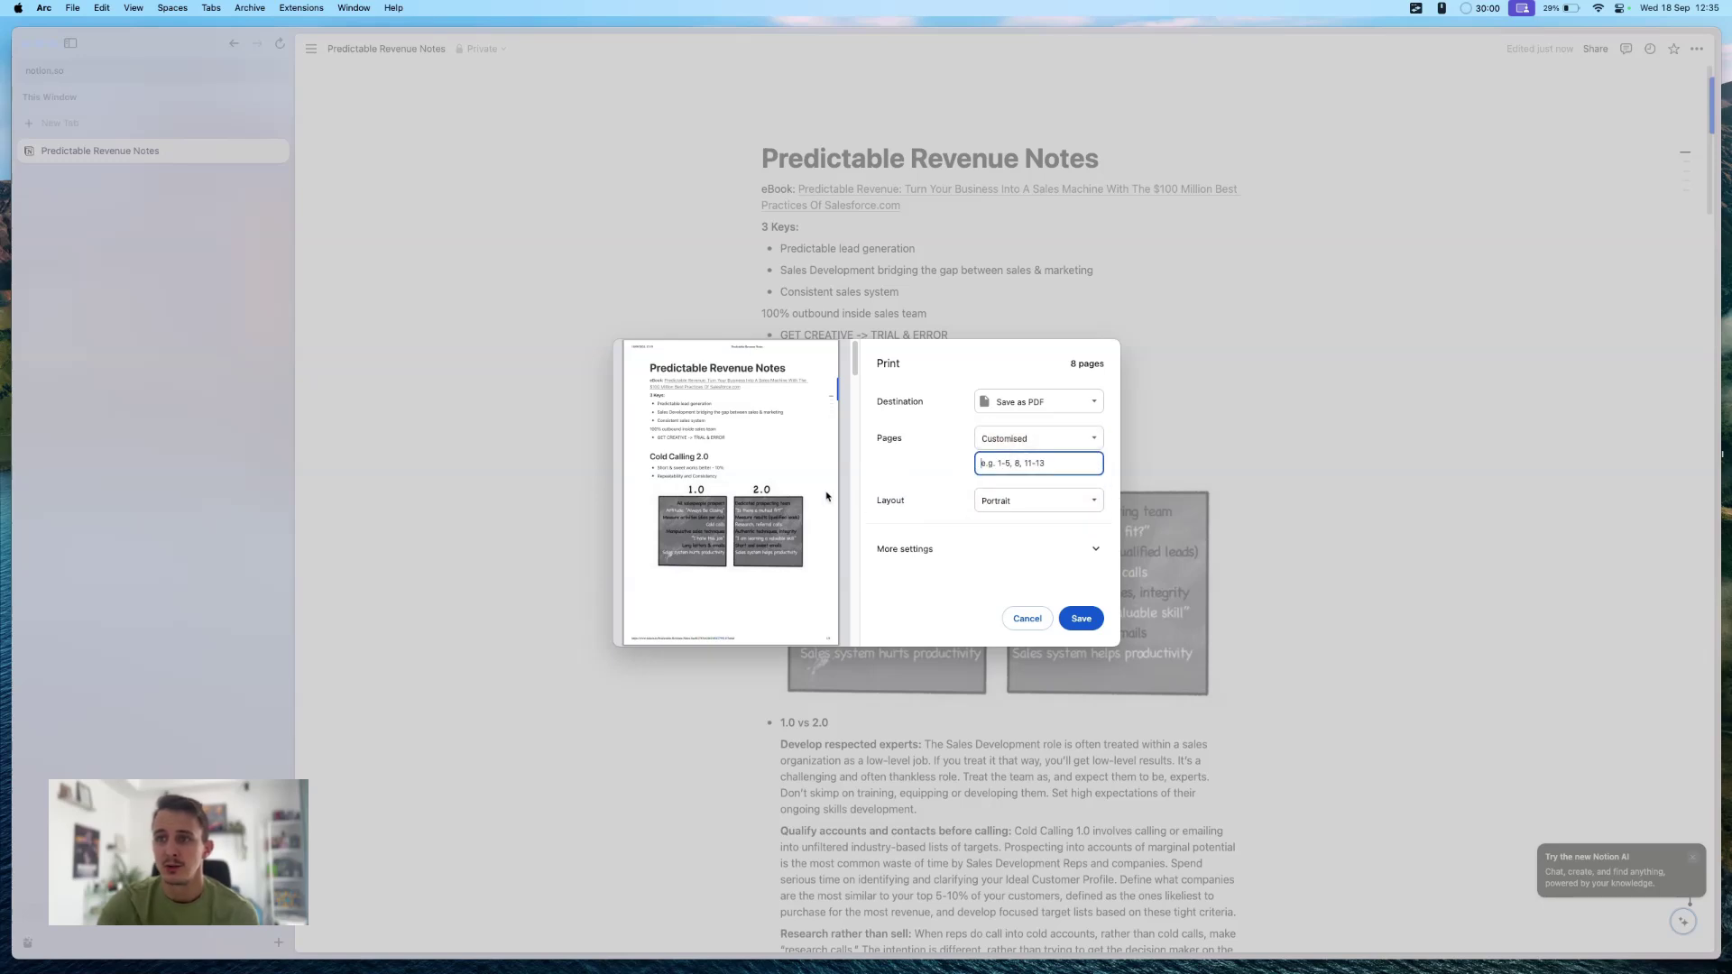
{"action": "scroll", "coordinate": [787, 488], "scroll_direction": "down", "scroll_amount": 3}
{"action": "scroll", "coordinate": [787, 488], "scroll_direction": "down", "scroll_amount": 5}
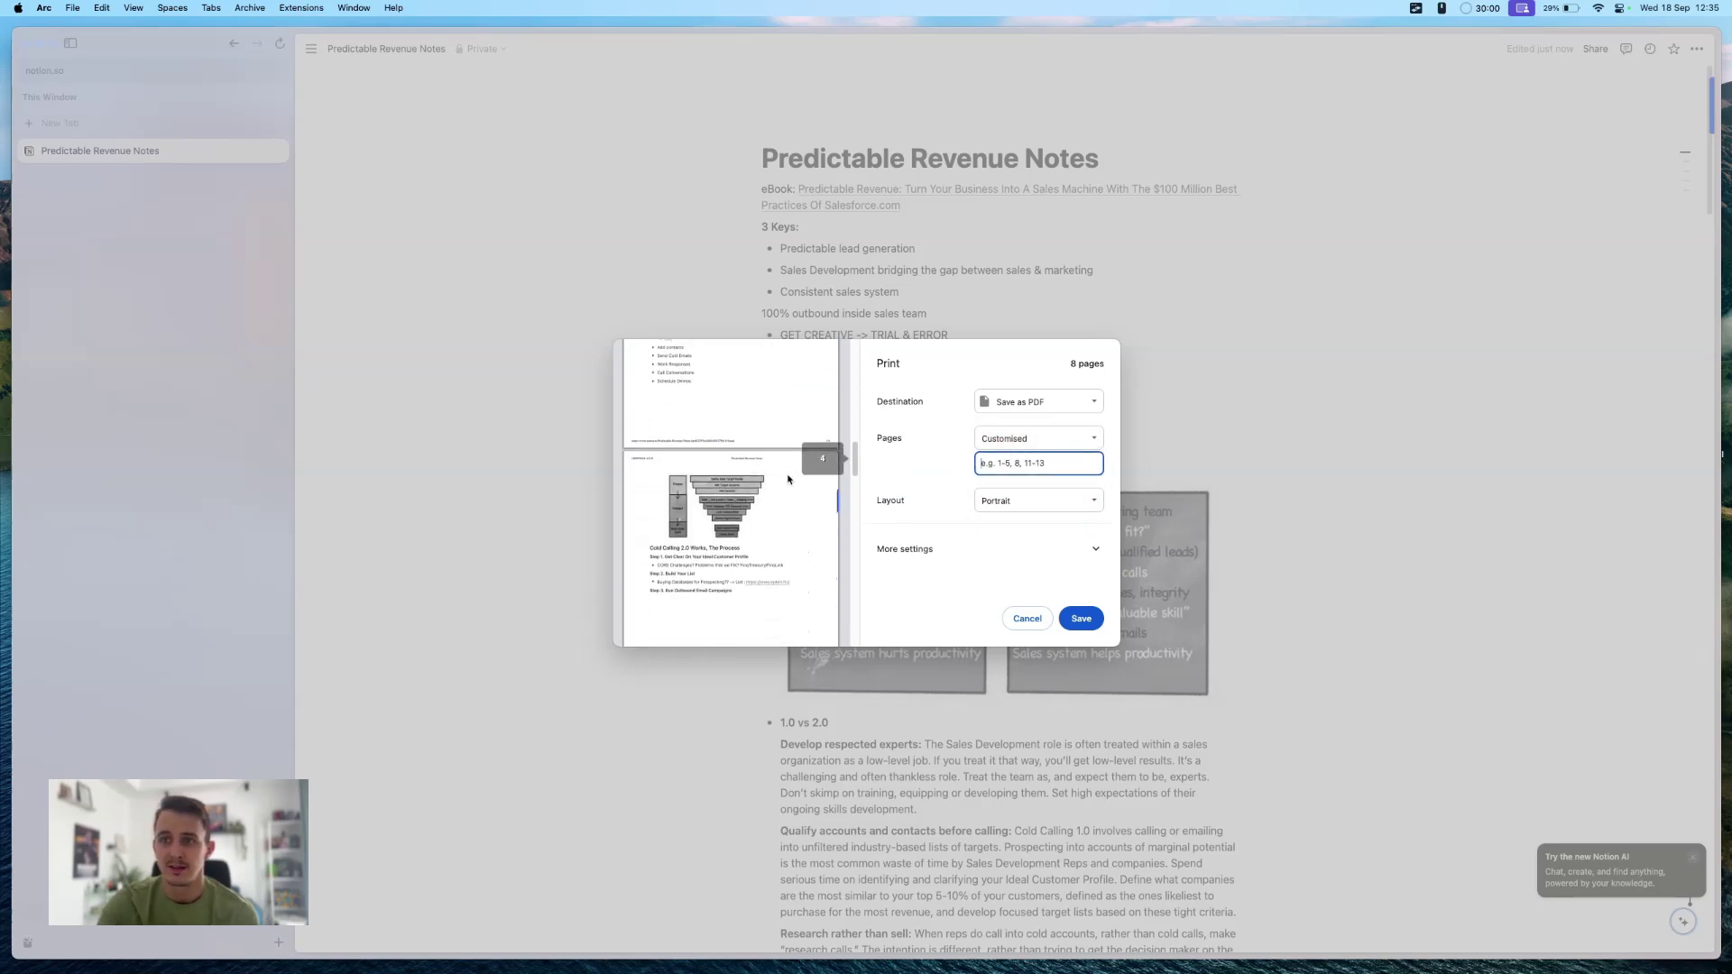
{"action": "scroll", "coordinate": [788, 479], "scroll_direction": "up", "scroll_amount": 8}
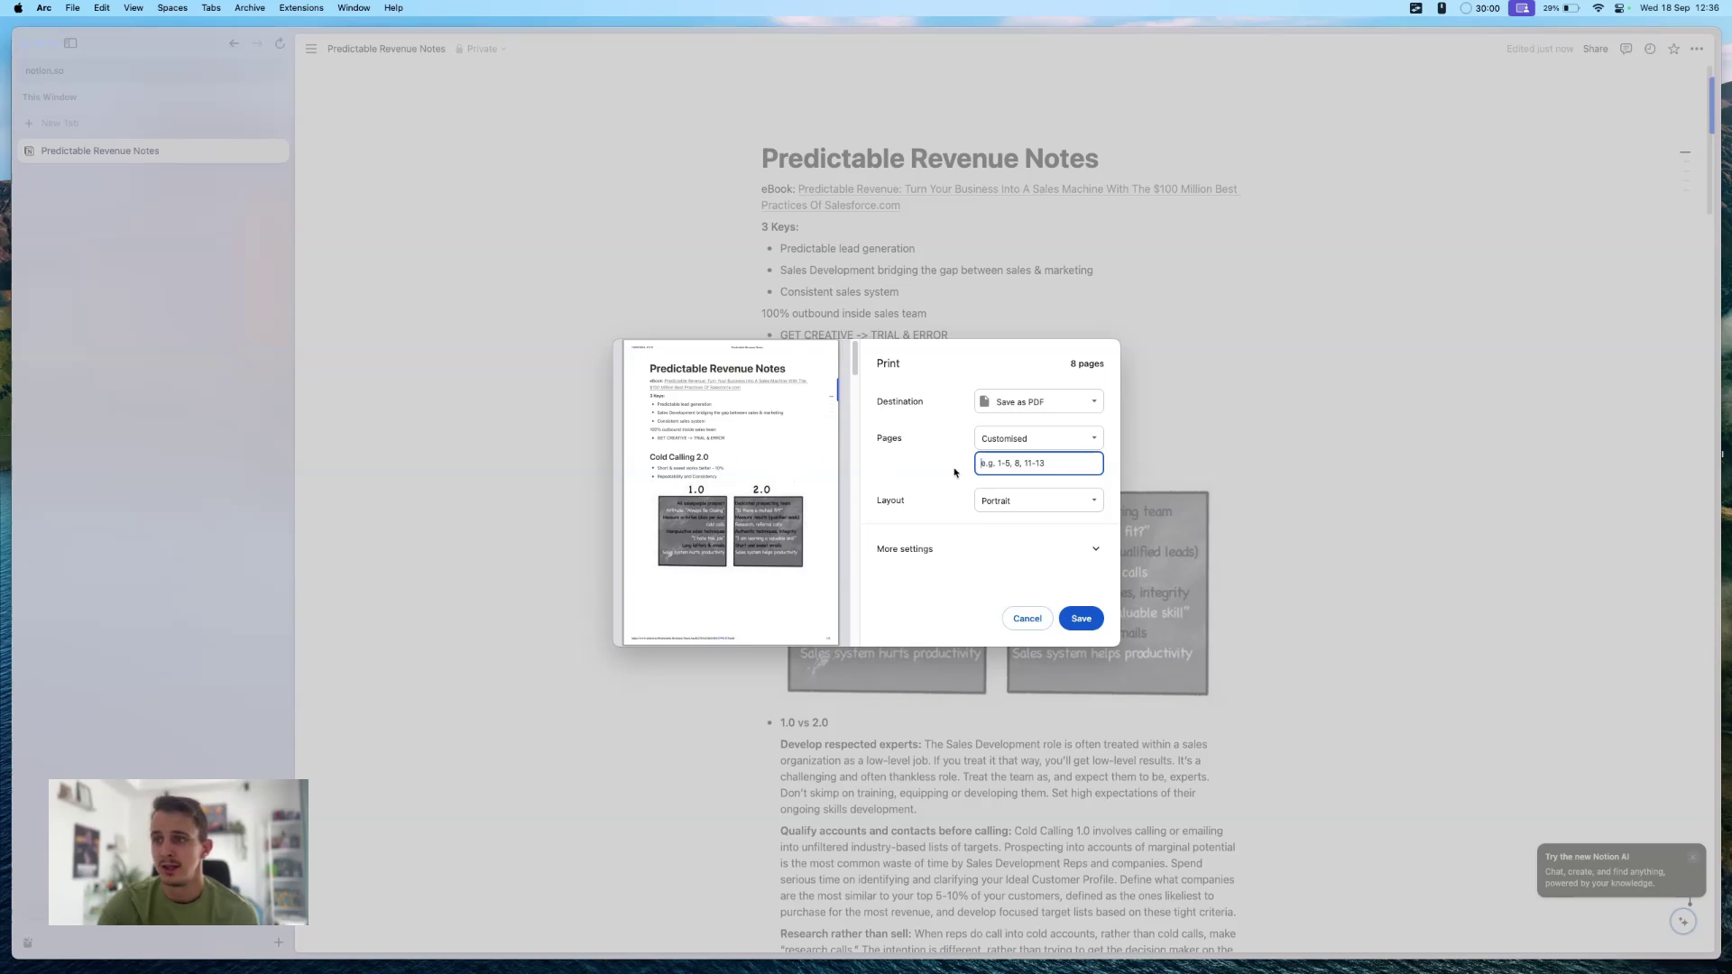
Keep the layout at portrait and expand More settings to show paper, margin and scale options
{"action": "left_click", "coordinate": [1051, 501]}
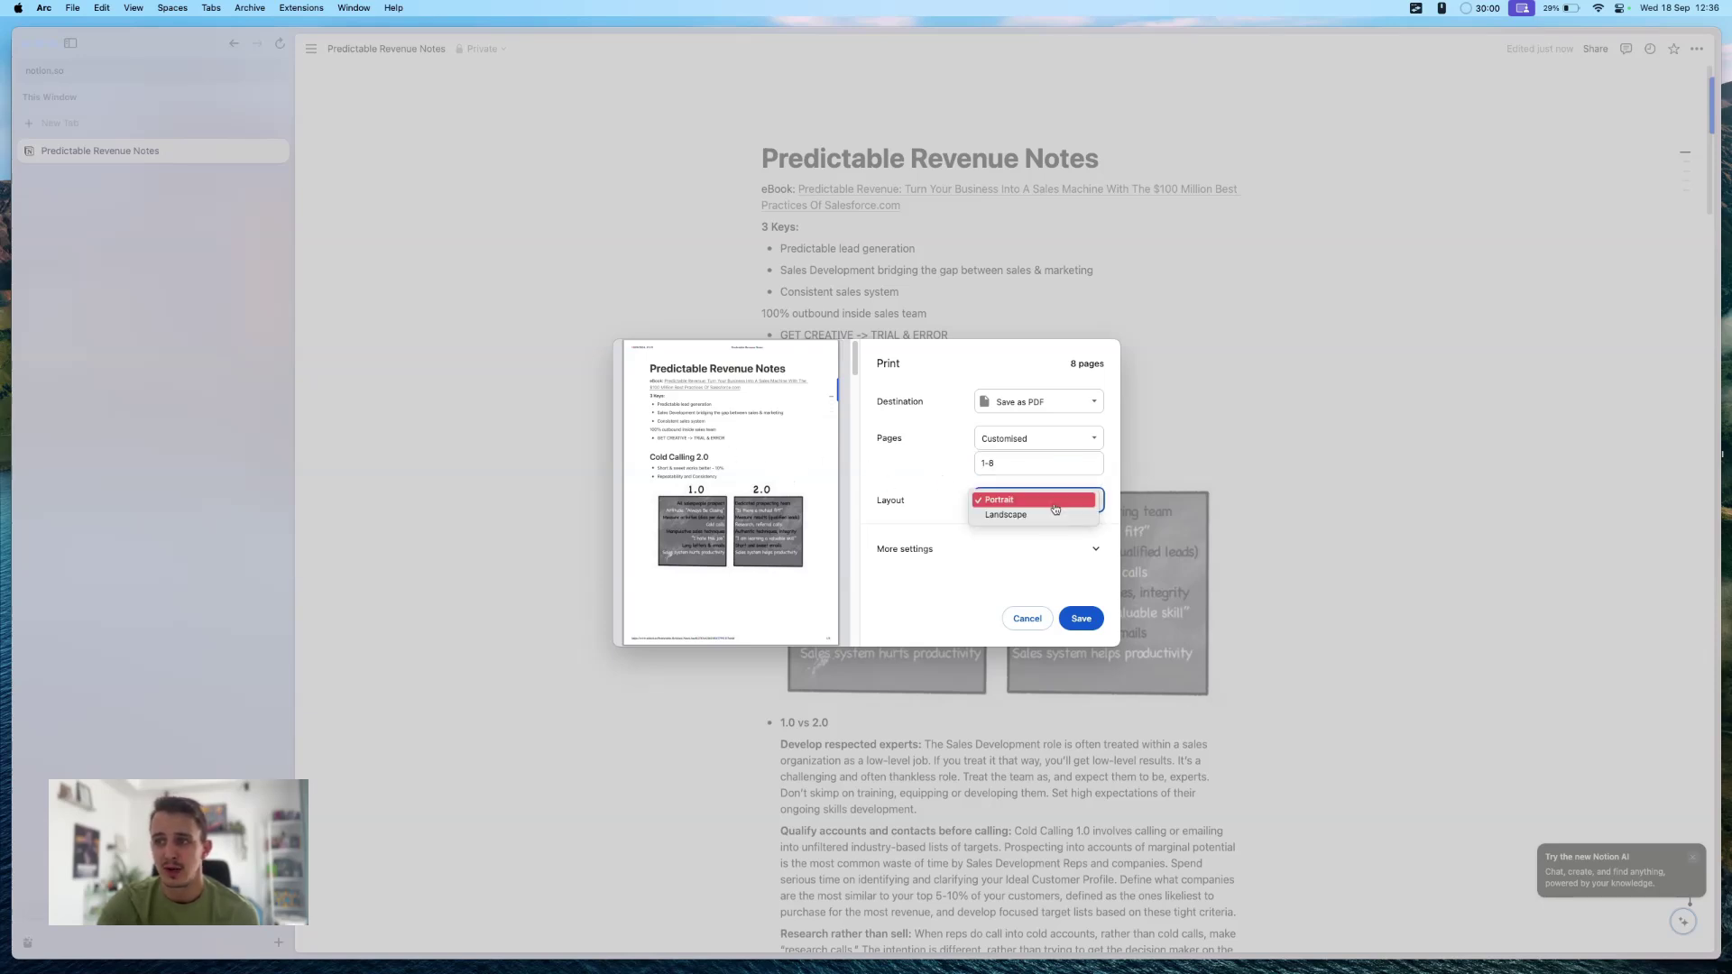
{"action": "left_click", "coordinate": [1046, 501]}
{"action": "left_click", "coordinate": [1036, 512]}
{"action": "left_click", "coordinate": [1001, 498]}
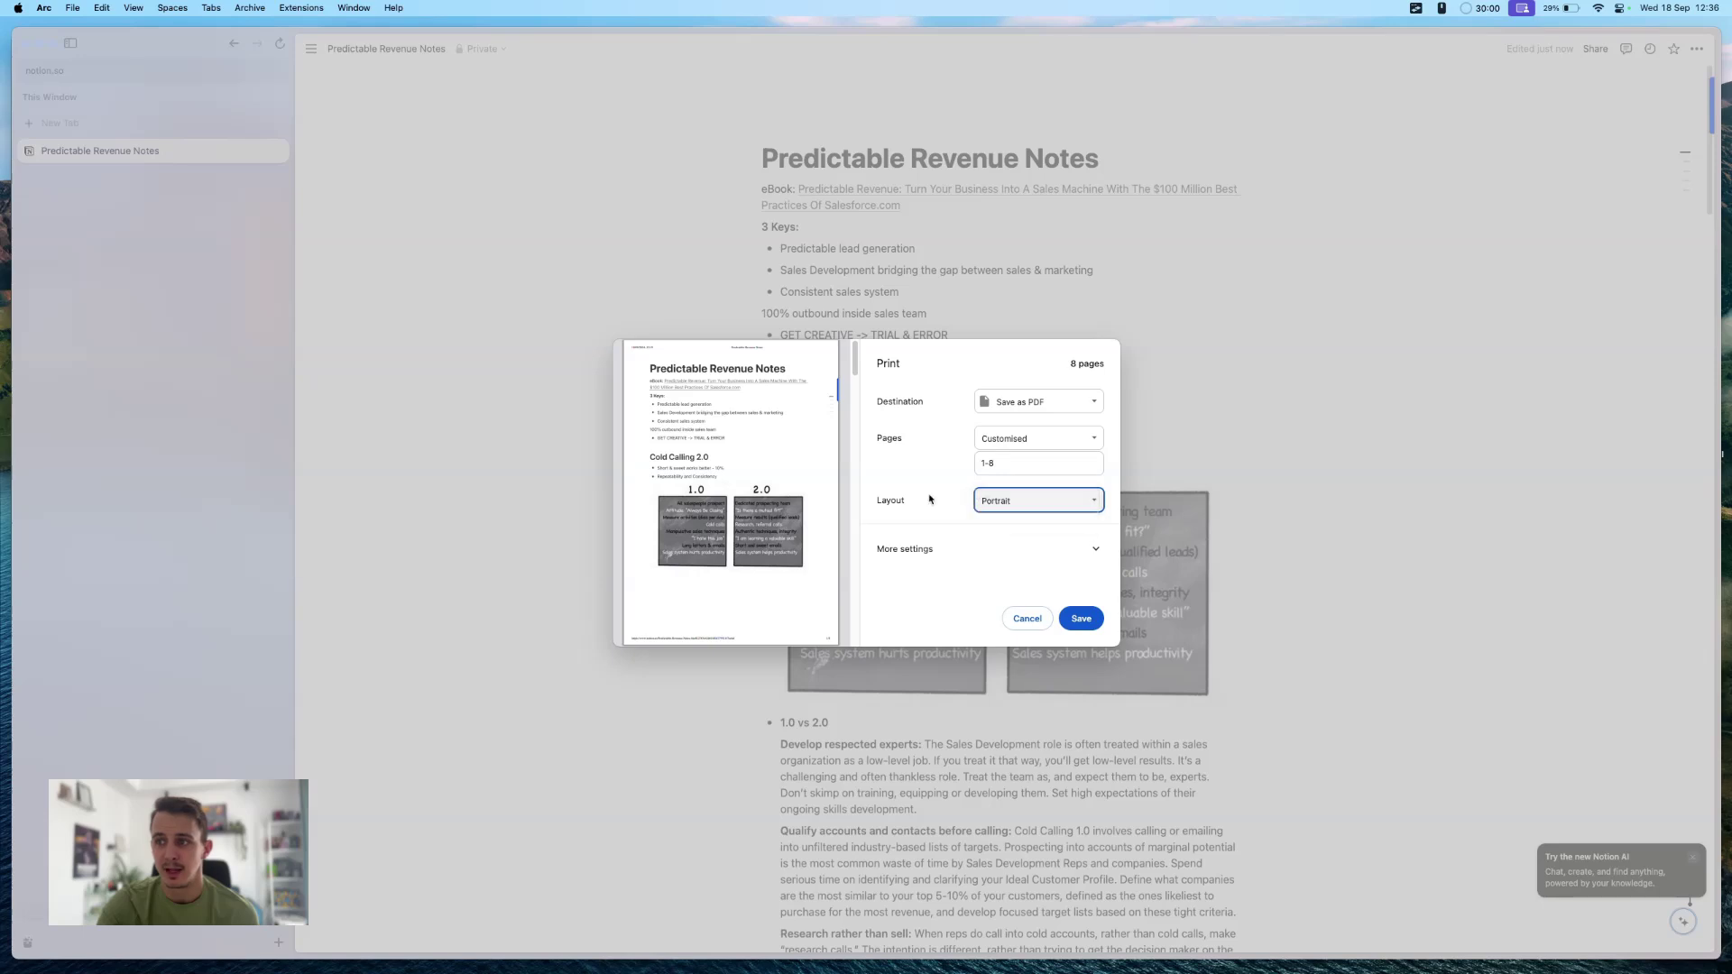
{"action": "left_click", "coordinate": [985, 544]}
{"action": "scroll", "coordinate": [985, 529], "scroll_direction": "down", "scroll_amount": 3}
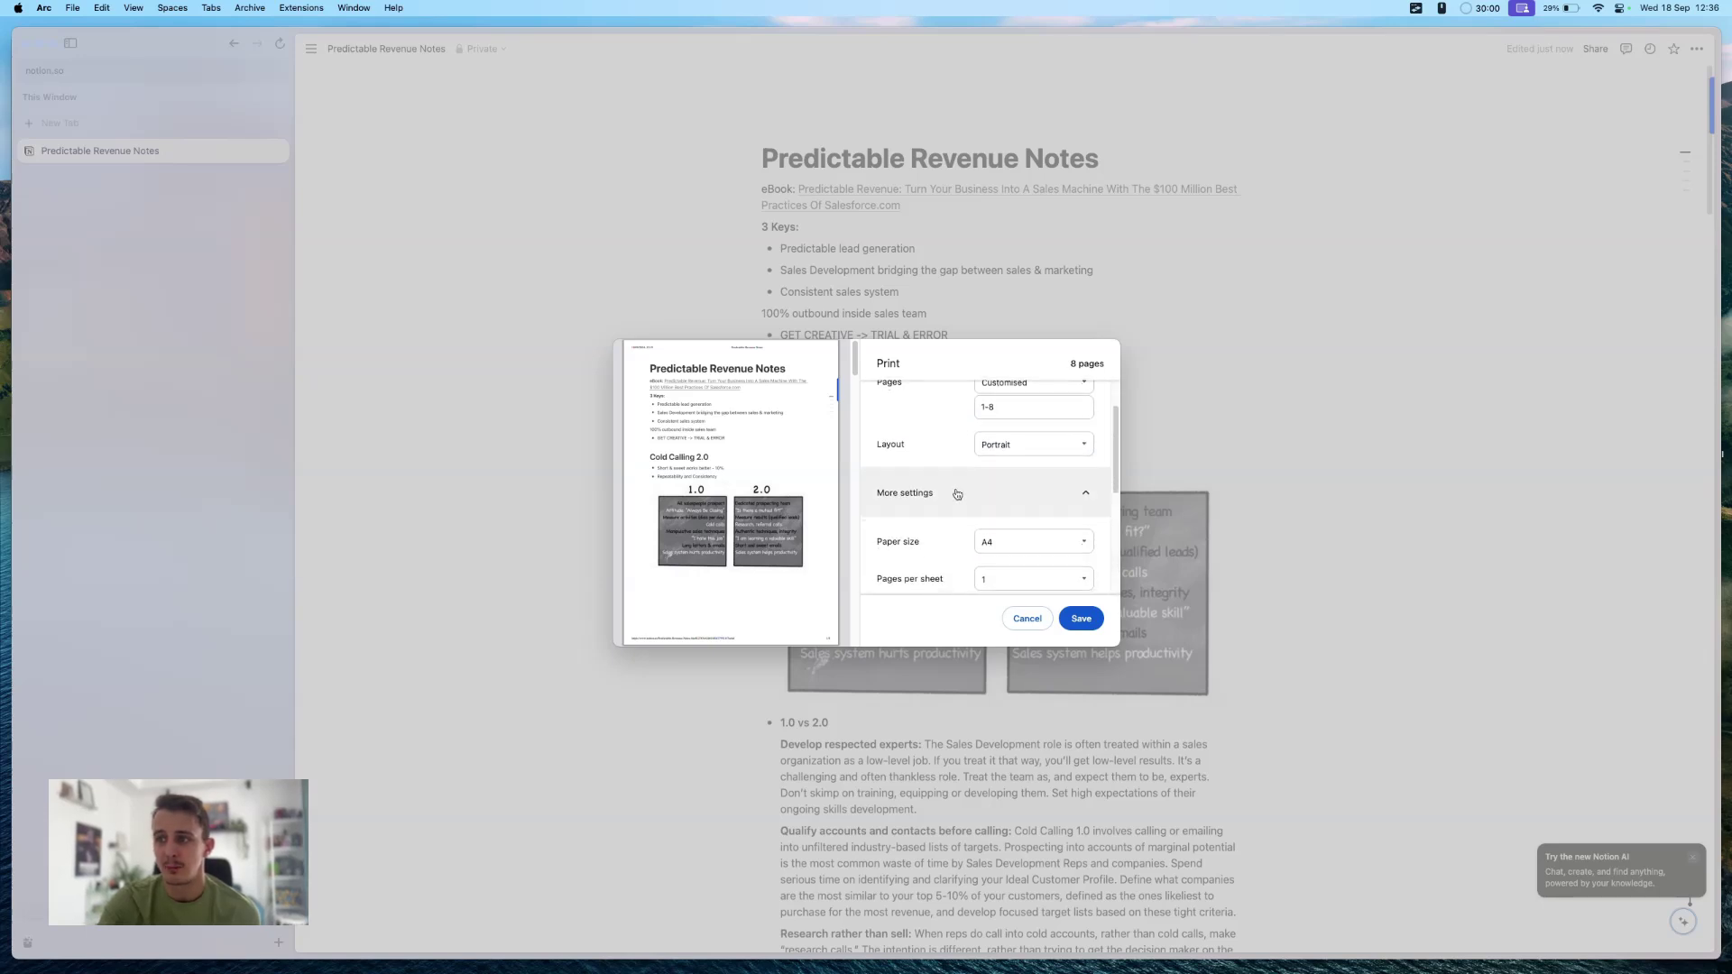
{"action": "scroll", "coordinate": [938, 496], "scroll_direction": "down", "scroll_amount": 3}
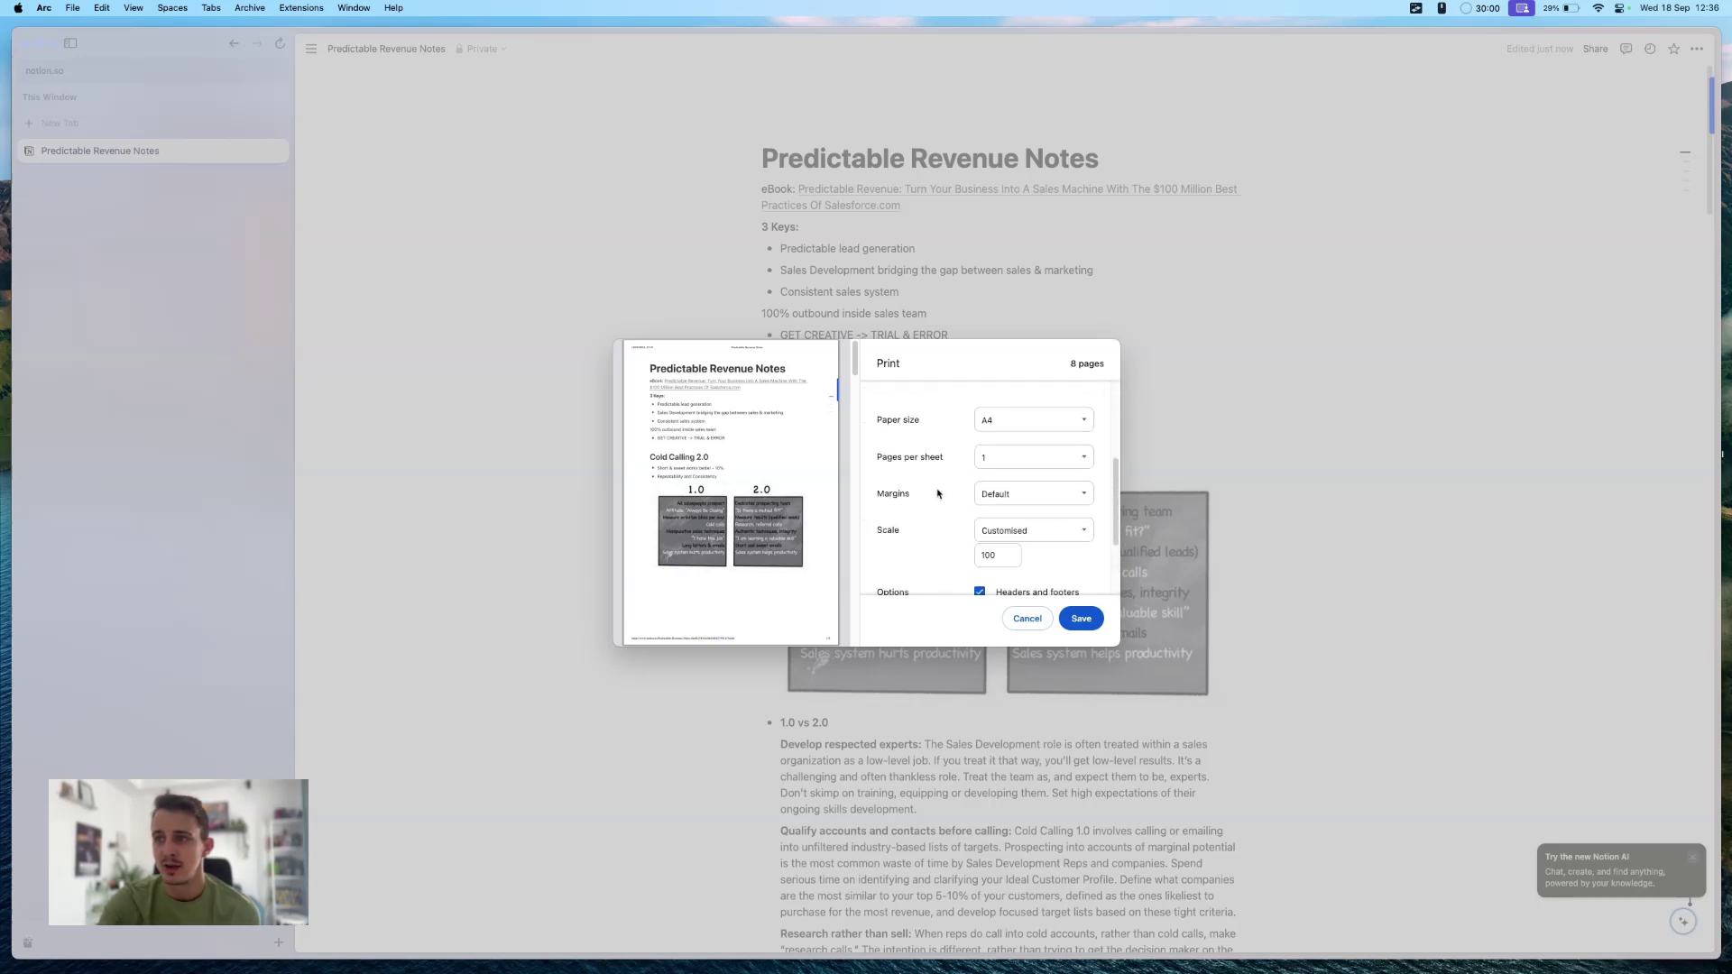
Try 2 pages per sheet, then return to 1 page per sheet
{"action": "left_click", "coordinate": [1023, 458]}
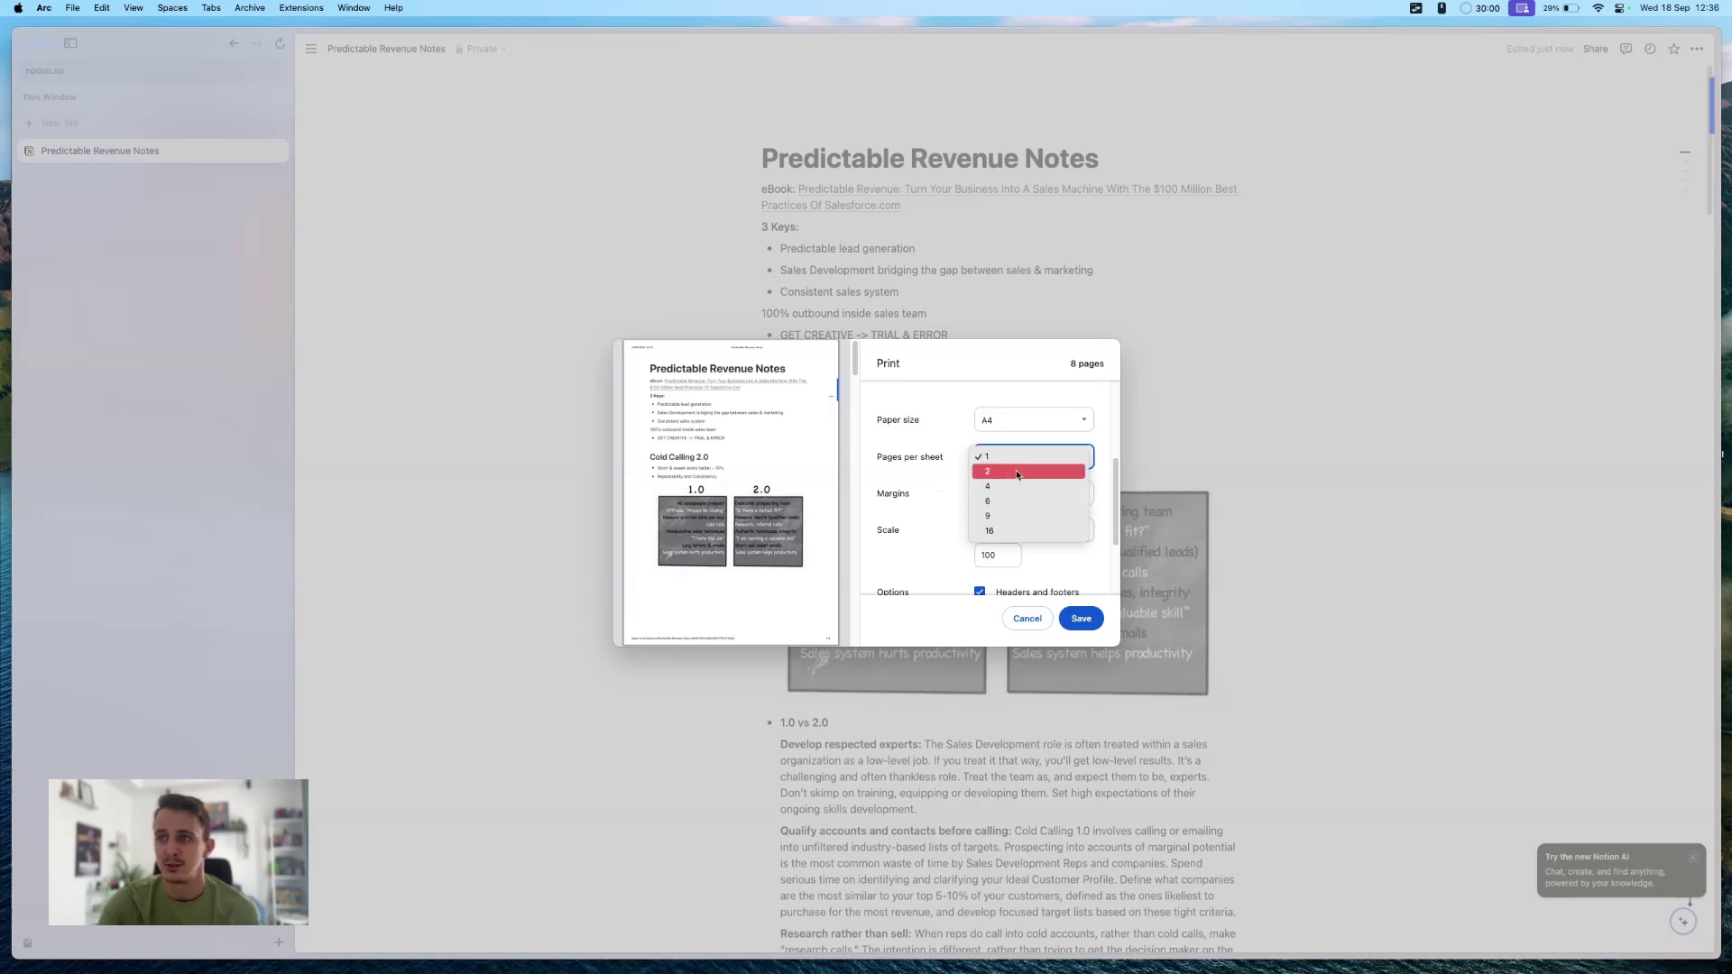
{"action": "left_click", "coordinate": [1017, 472]}
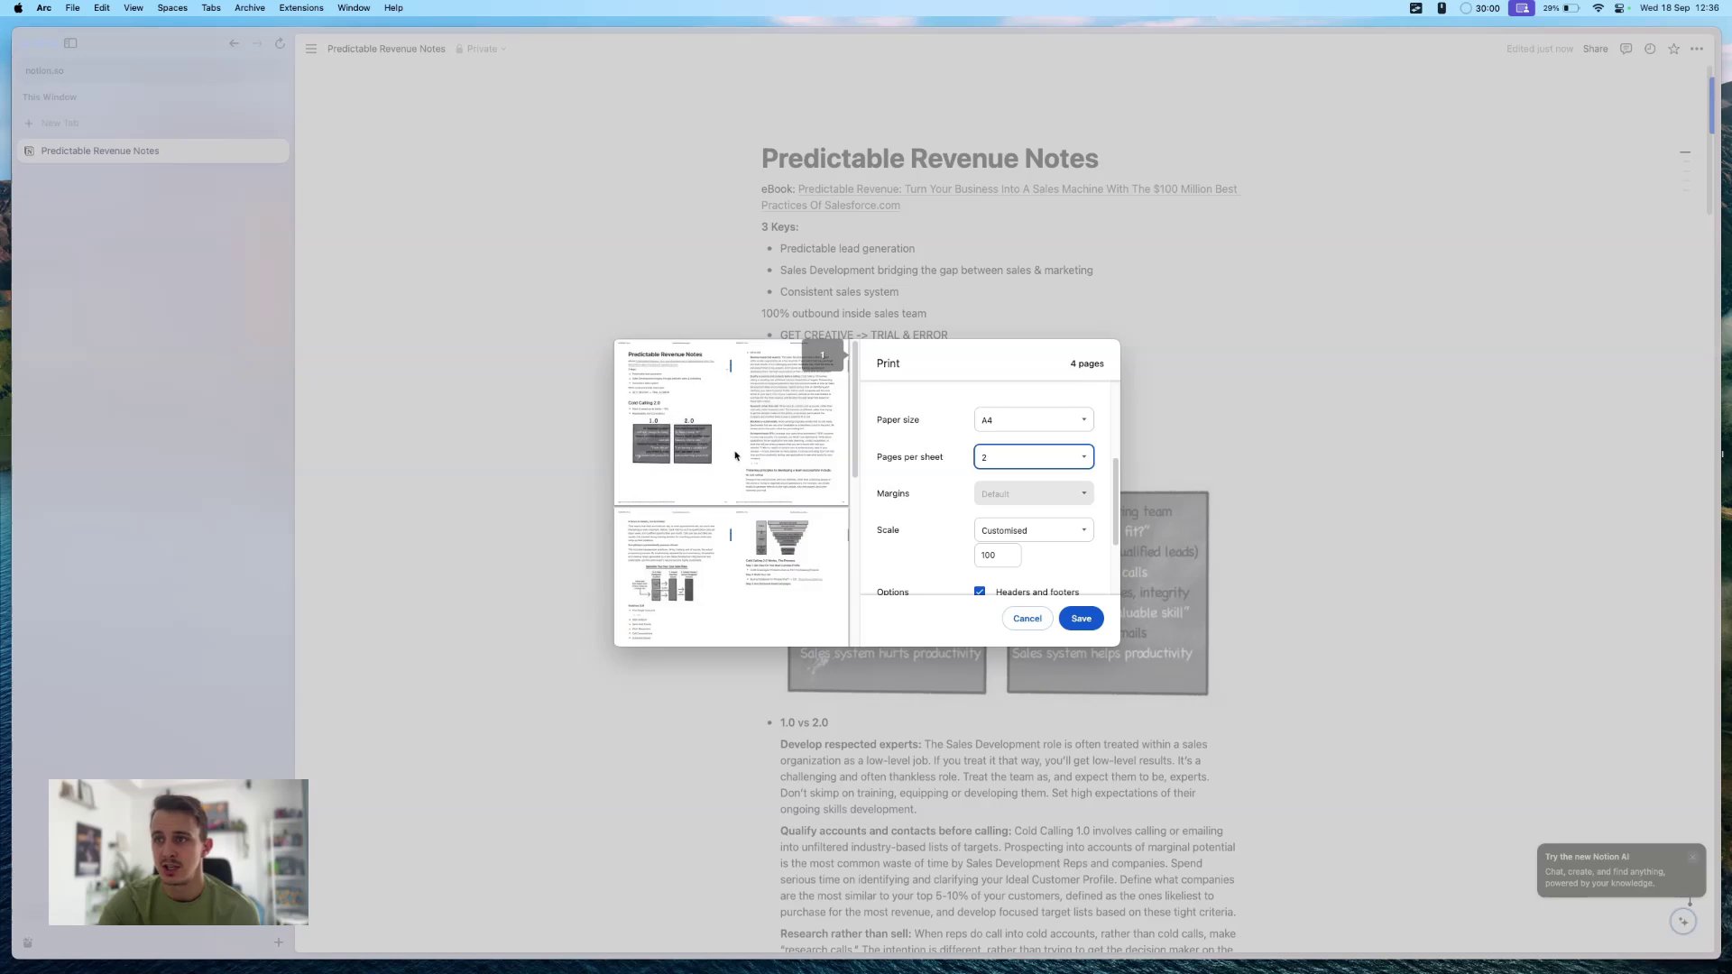
{"action": "left_click", "coordinate": [993, 457]}
{"action": "left_click", "coordinate": [992, 442]}
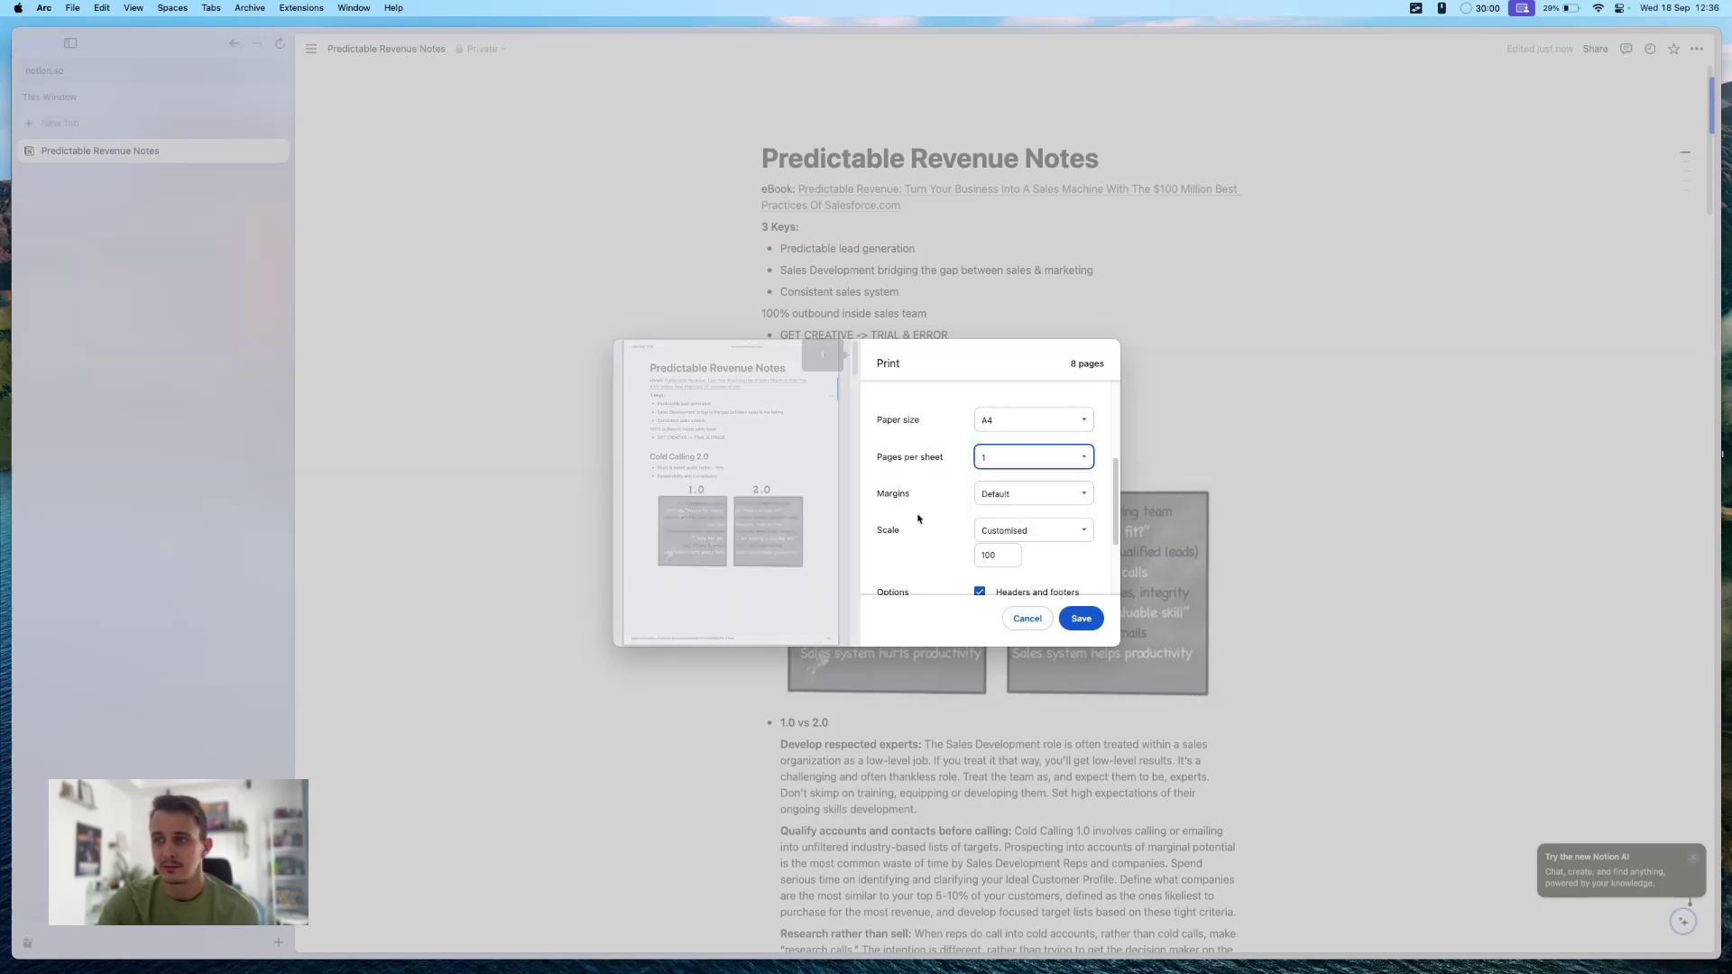
Try a scale of 120, then 50, and finally set the custom scale back to 100
{"action": "double_click", "coordinate": [992, 554]}
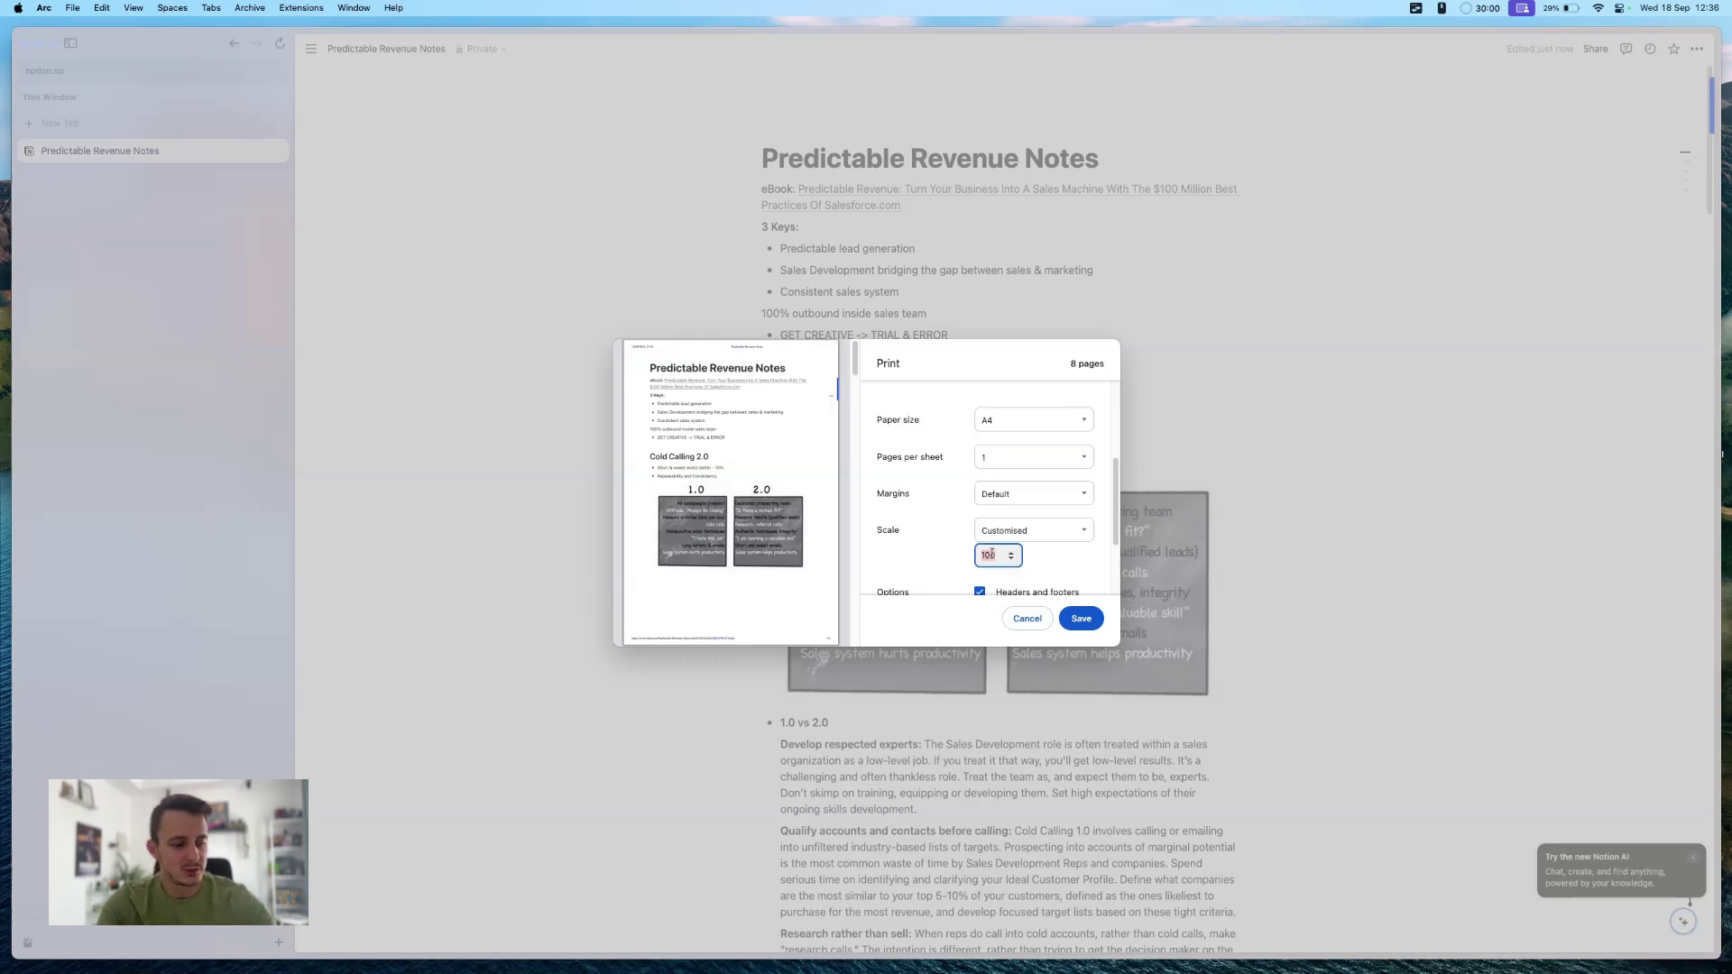
{"action": "type", "text": "120"}
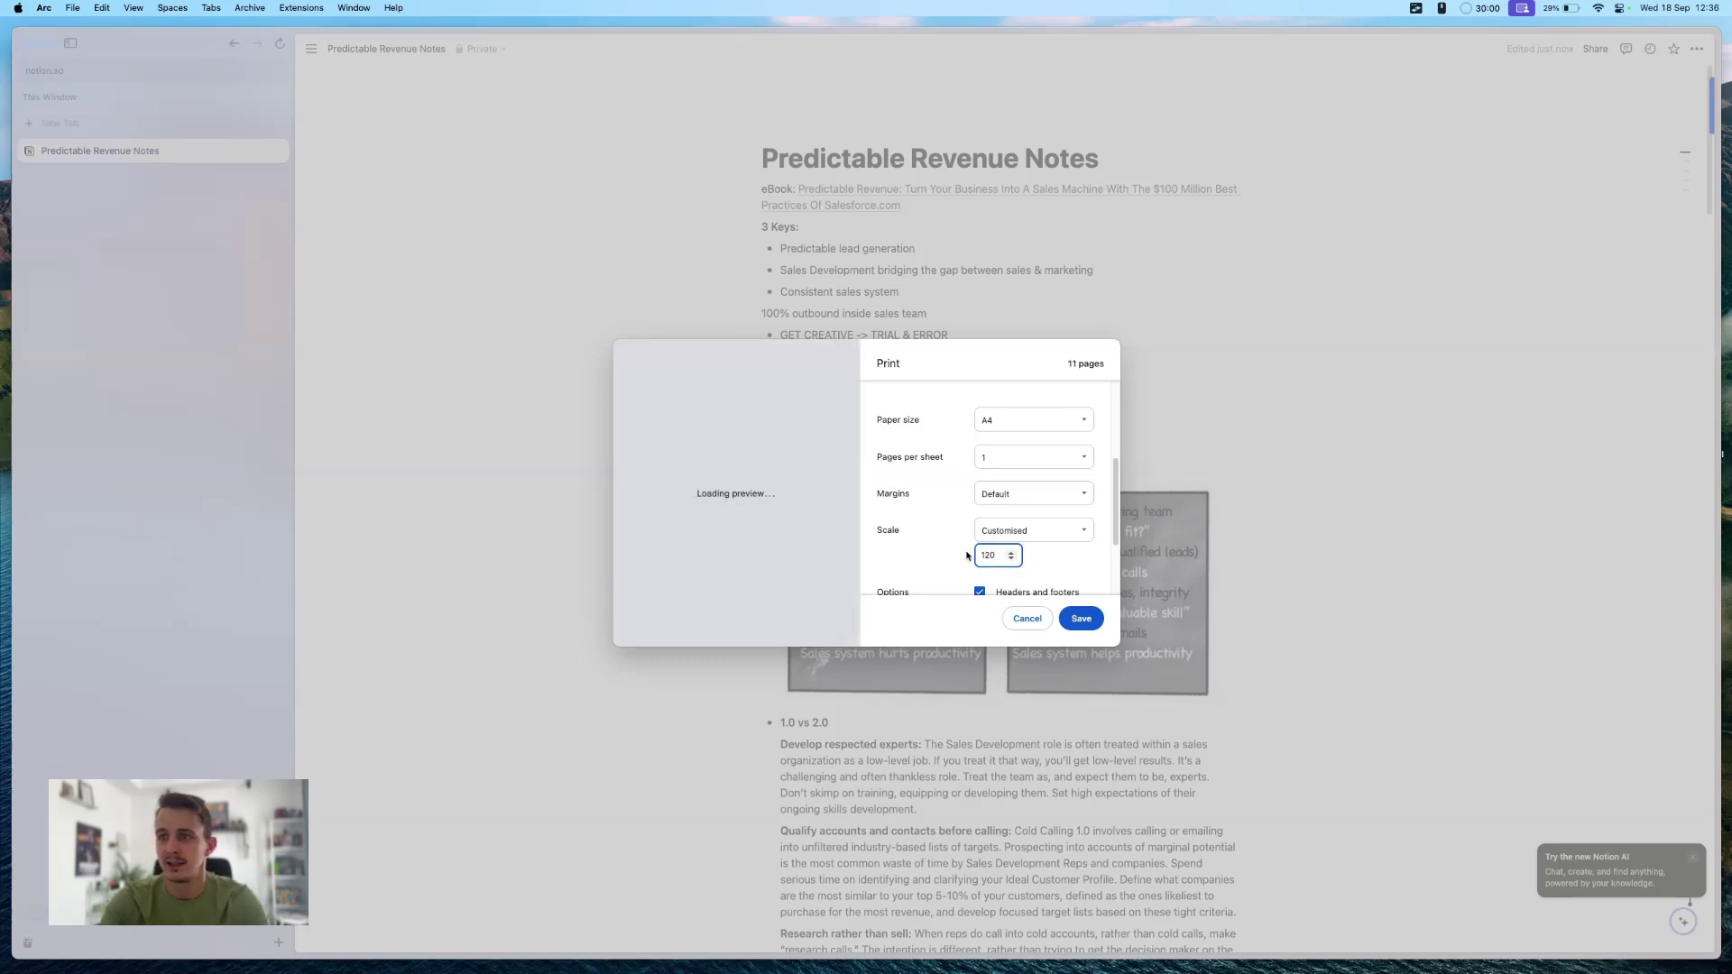
{"action": "left_click", "coordinate": [967, 555]}
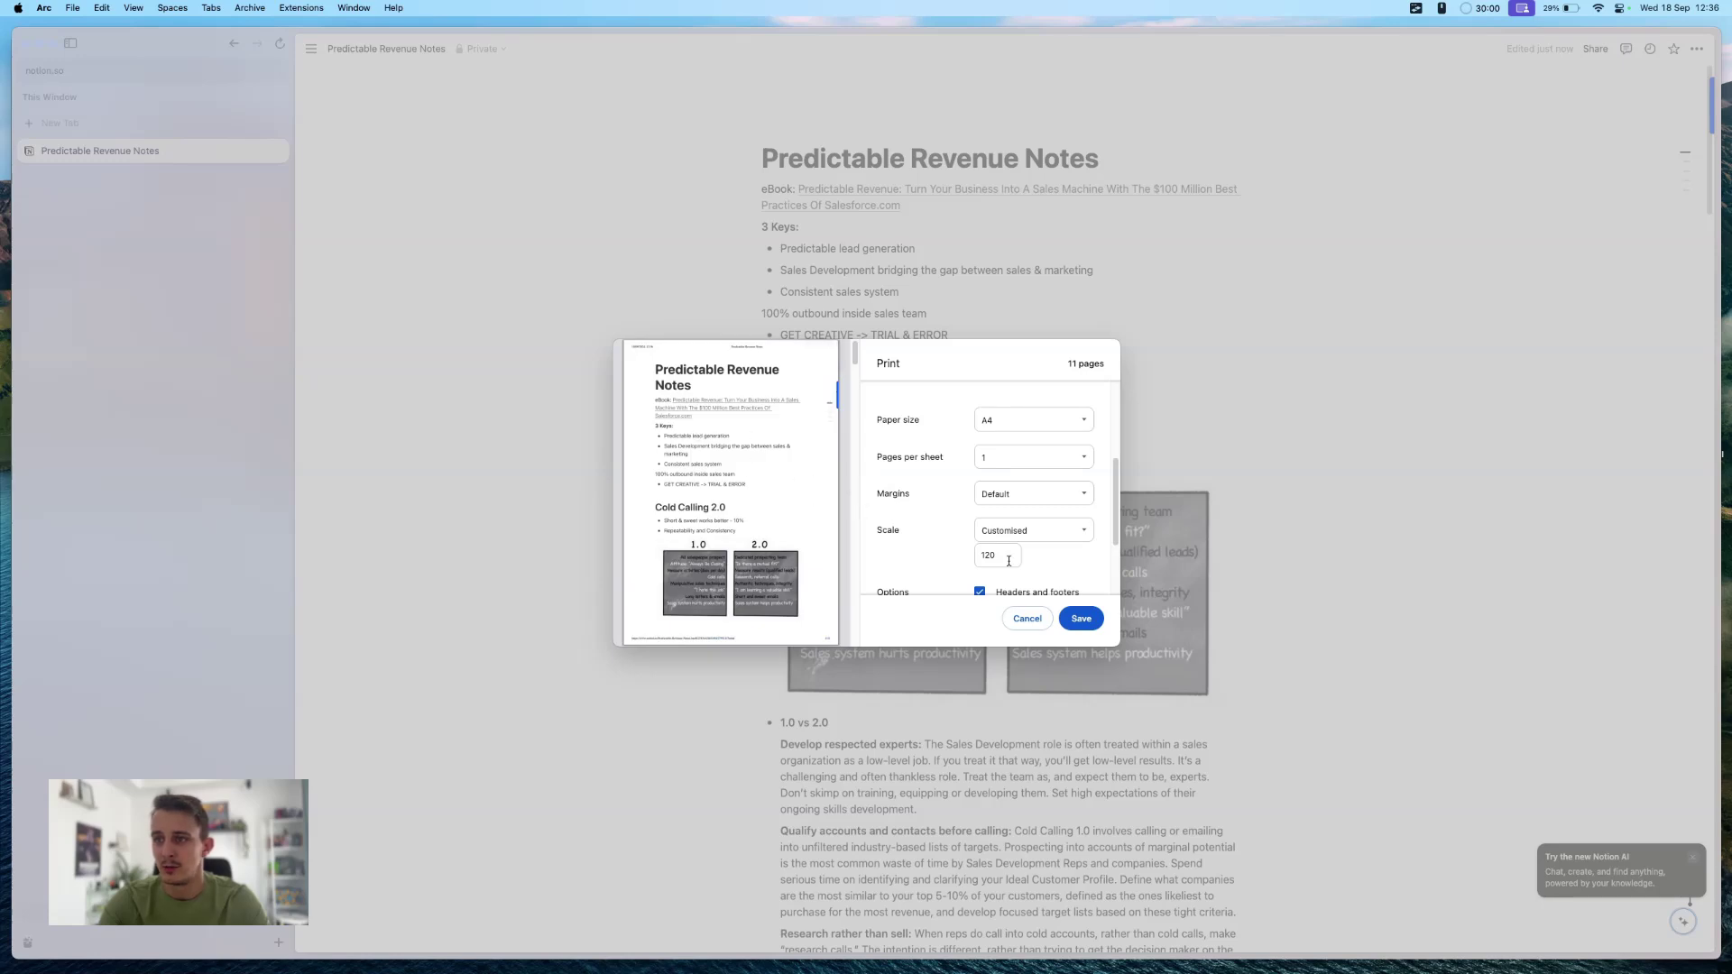
{"action": "double_click", "coordinate": [990, 554]}
{"action": "type", "text": "50"}
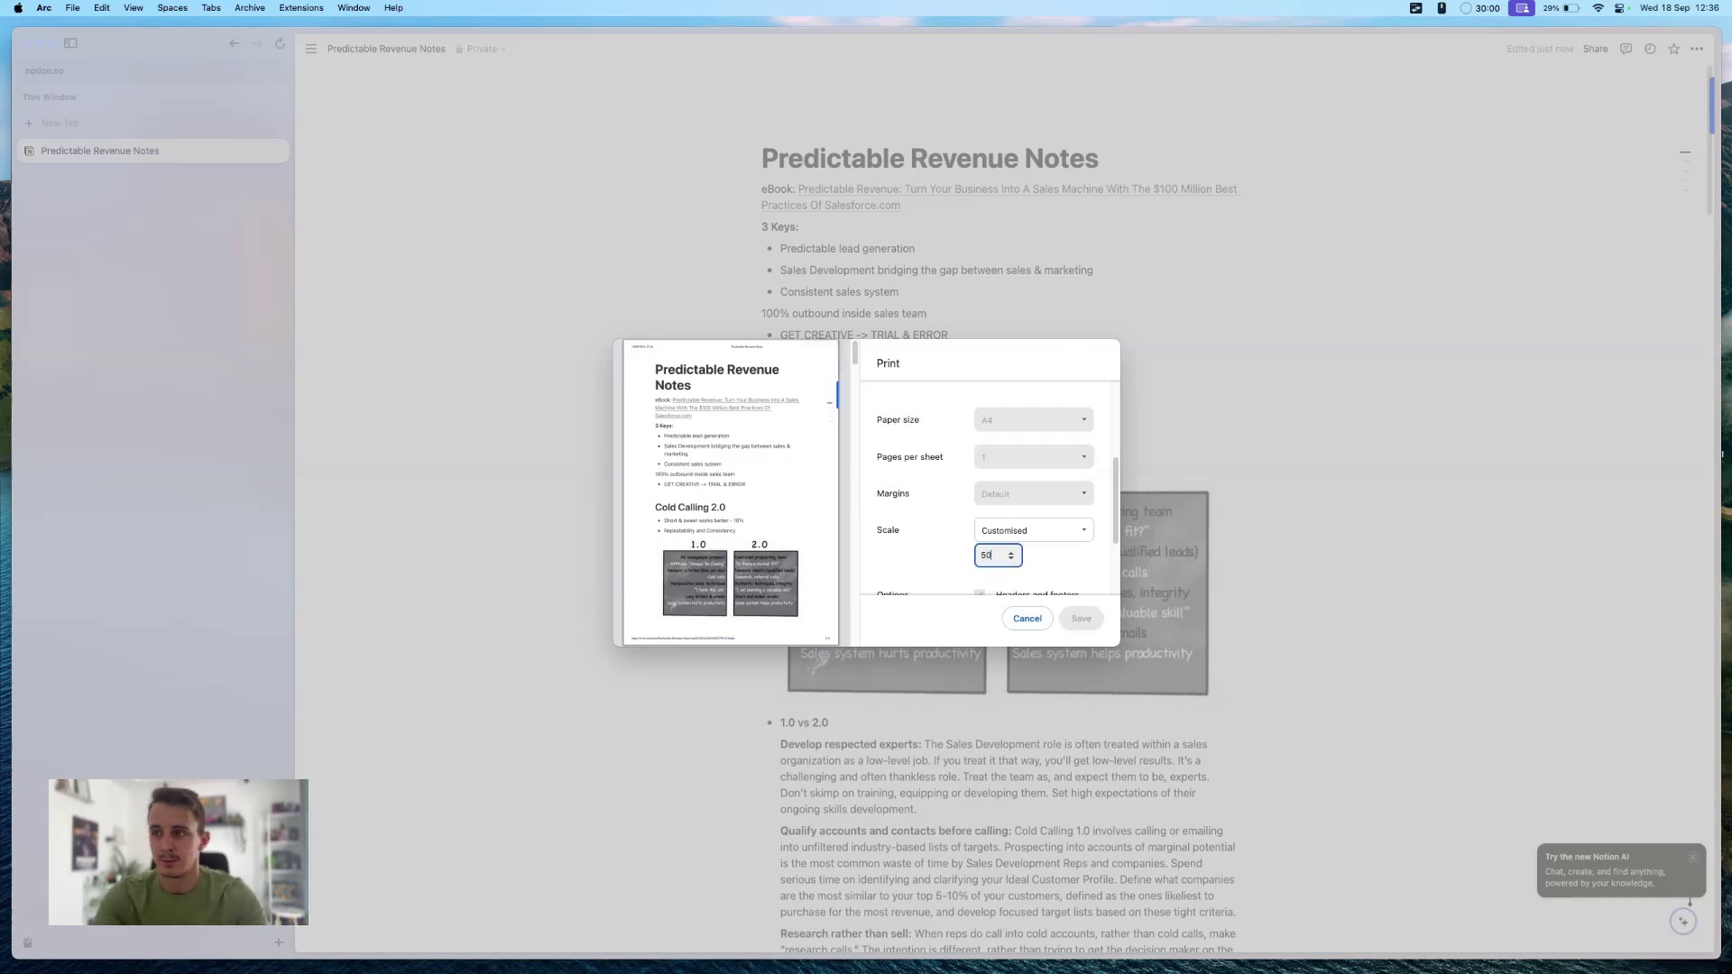
{"action": "left_click", "coordinate": [922, 558]}
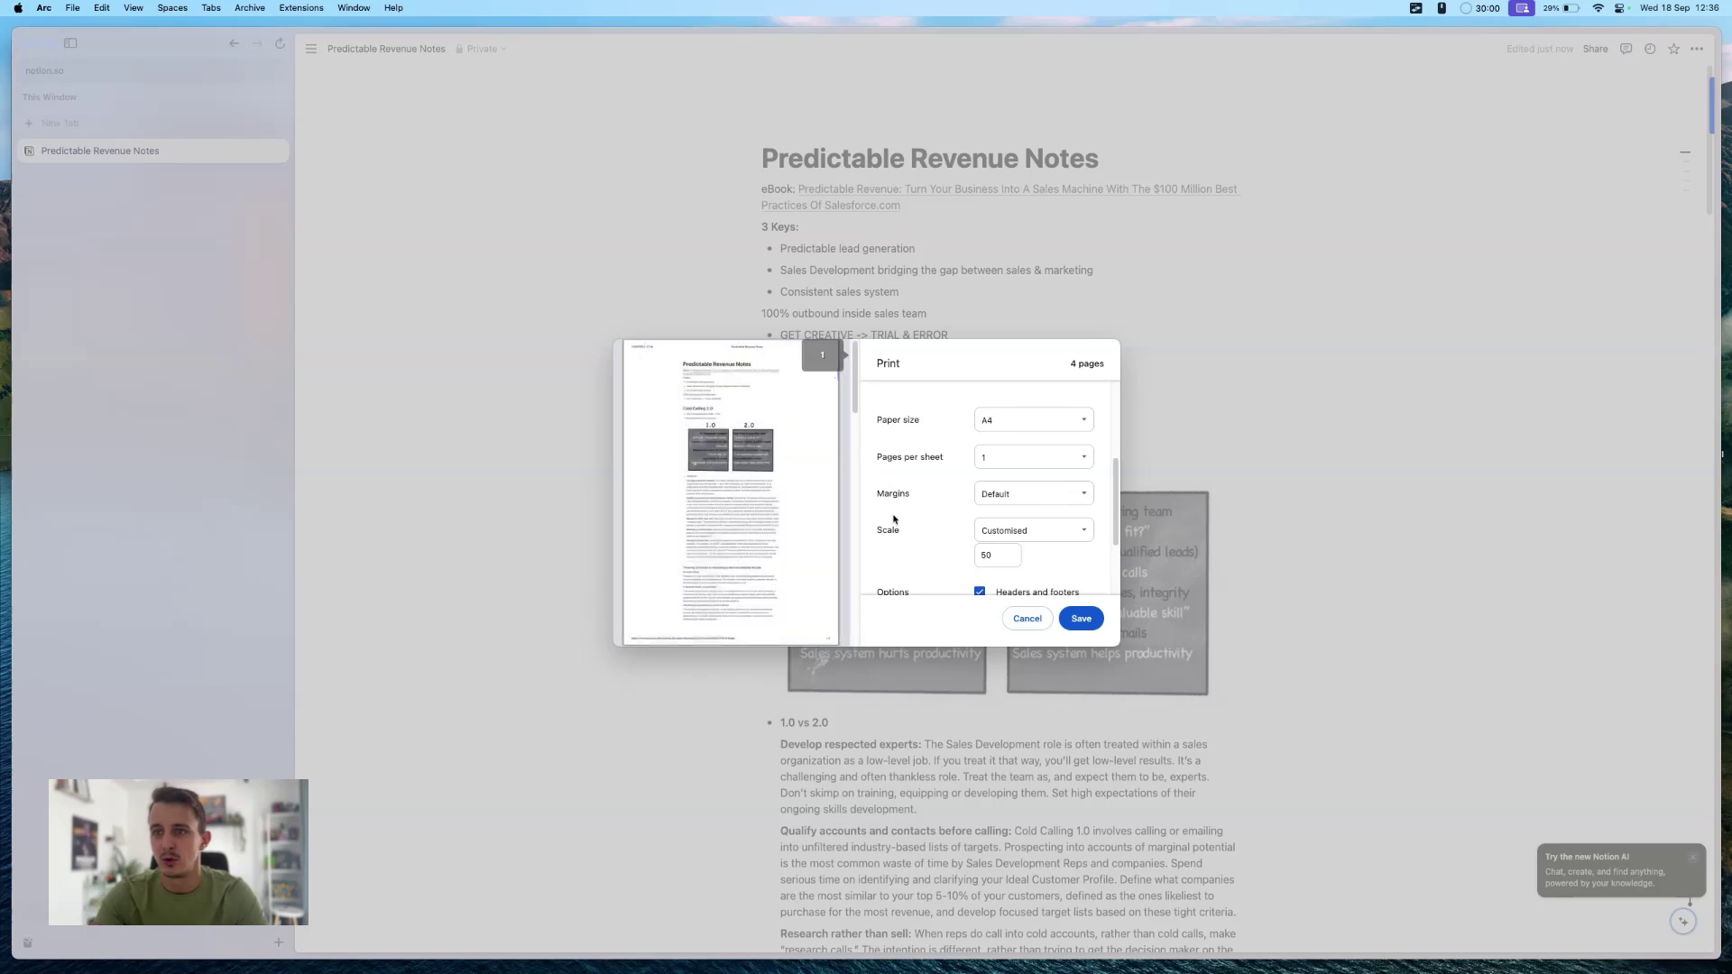
{"action": "double_click", "coordinate": [991, 556]}
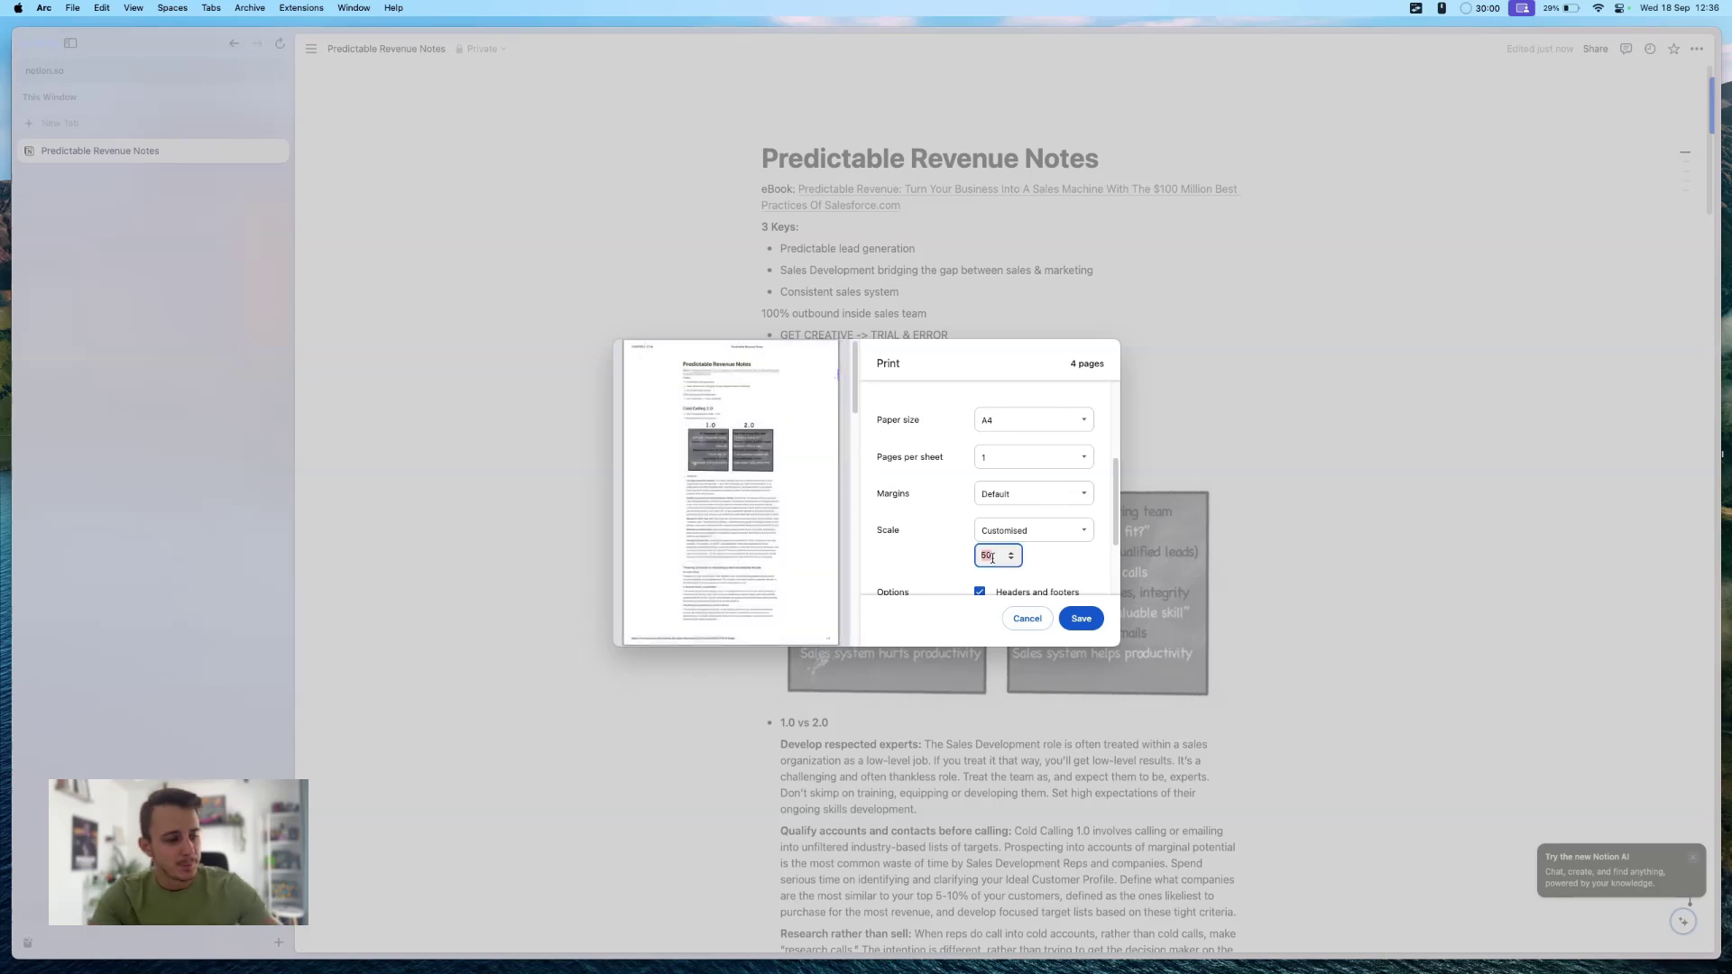
{"action": "type", "text": "100"}
{"action": "left_click", "coordinate": [929, 548]}
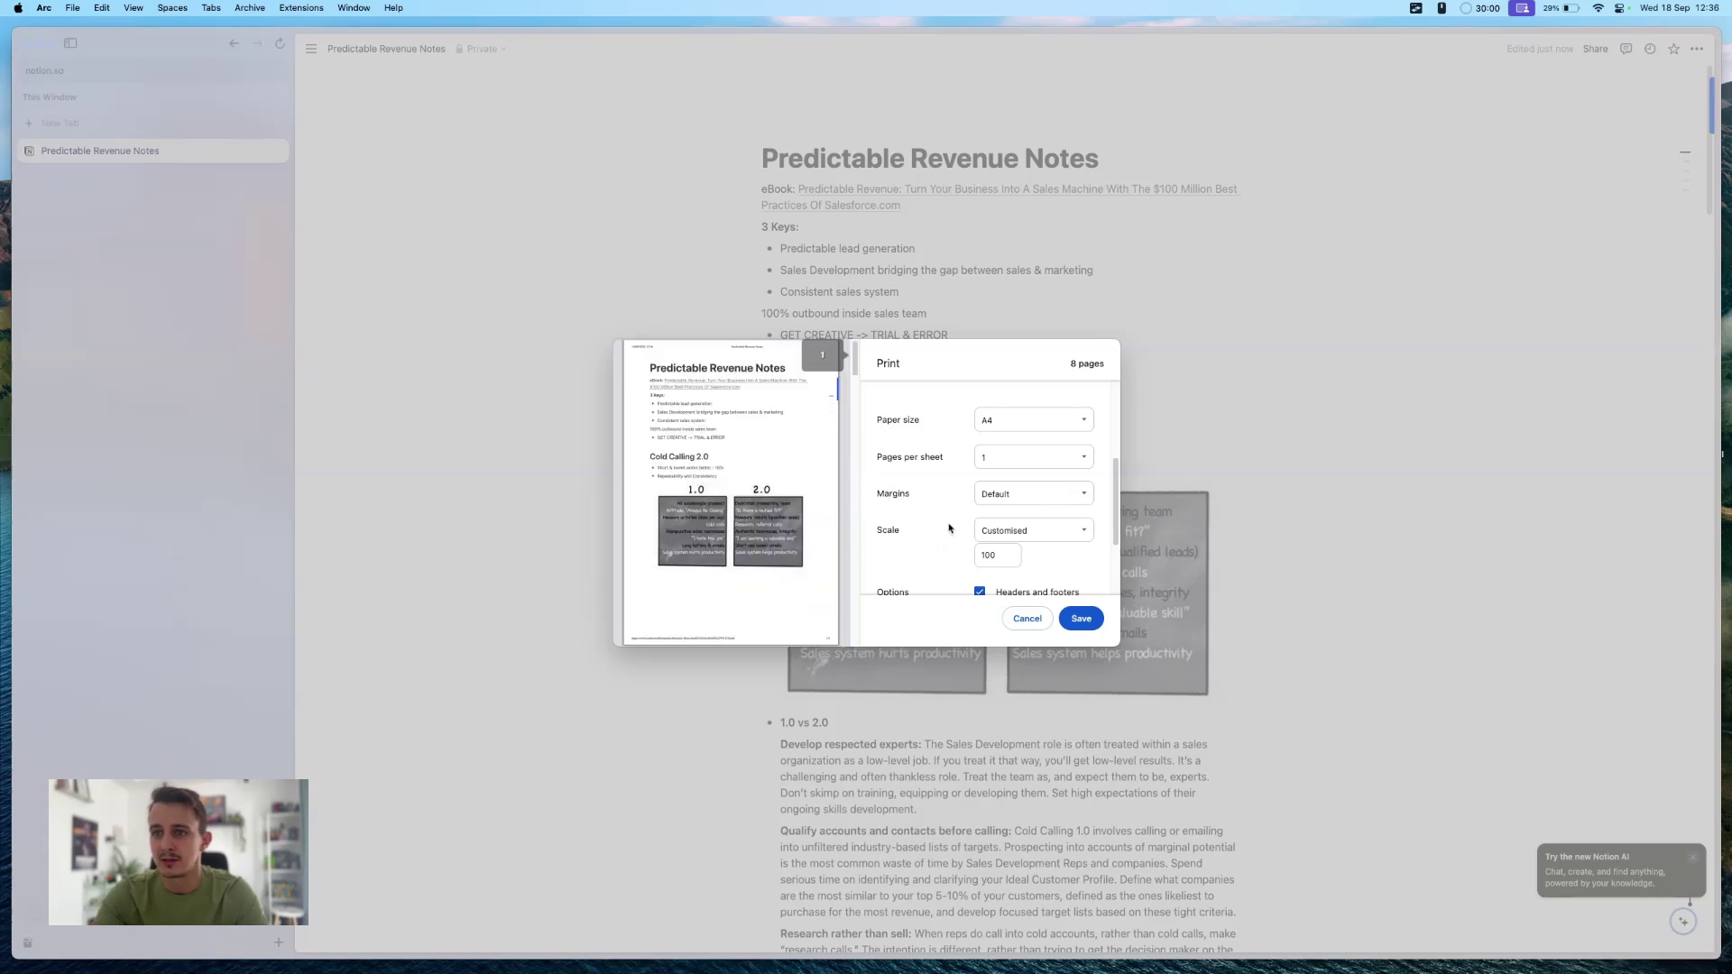
{"action": "scroll", "coordinate": [920, 523], "scroll_direction": "down", "scroll_amount": 2}
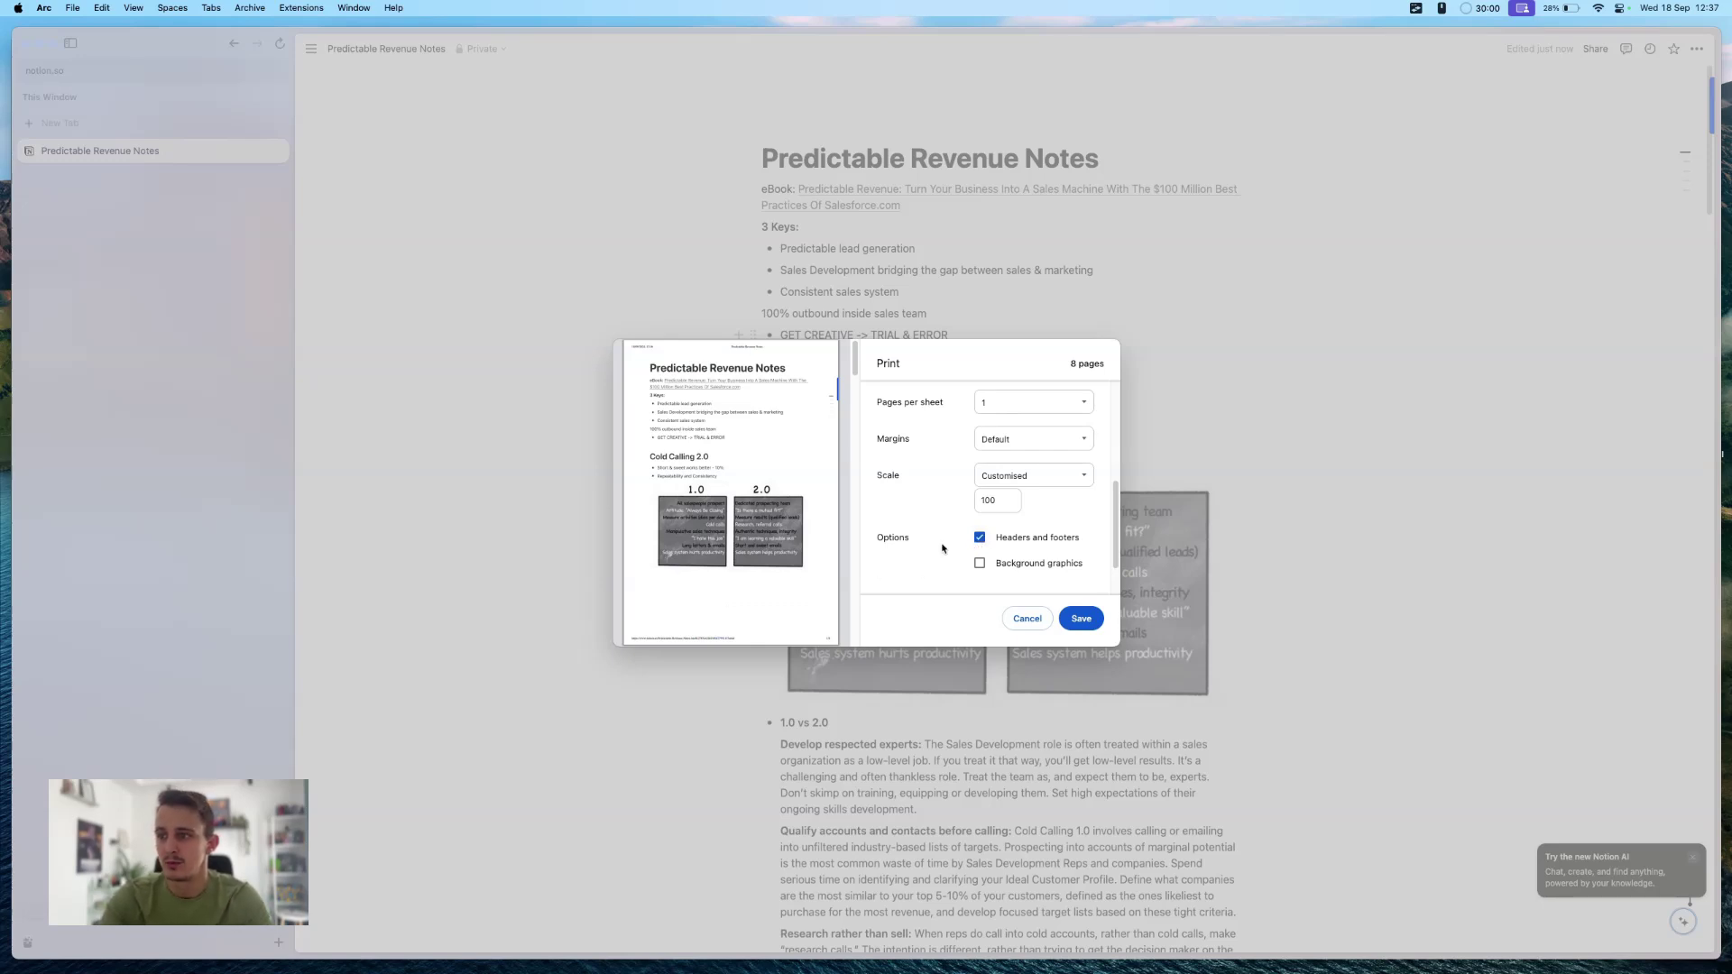
{"action": "scroll", "coordinate": [982, 520], "scroll_direction": "up", "scroll_amount": 5}
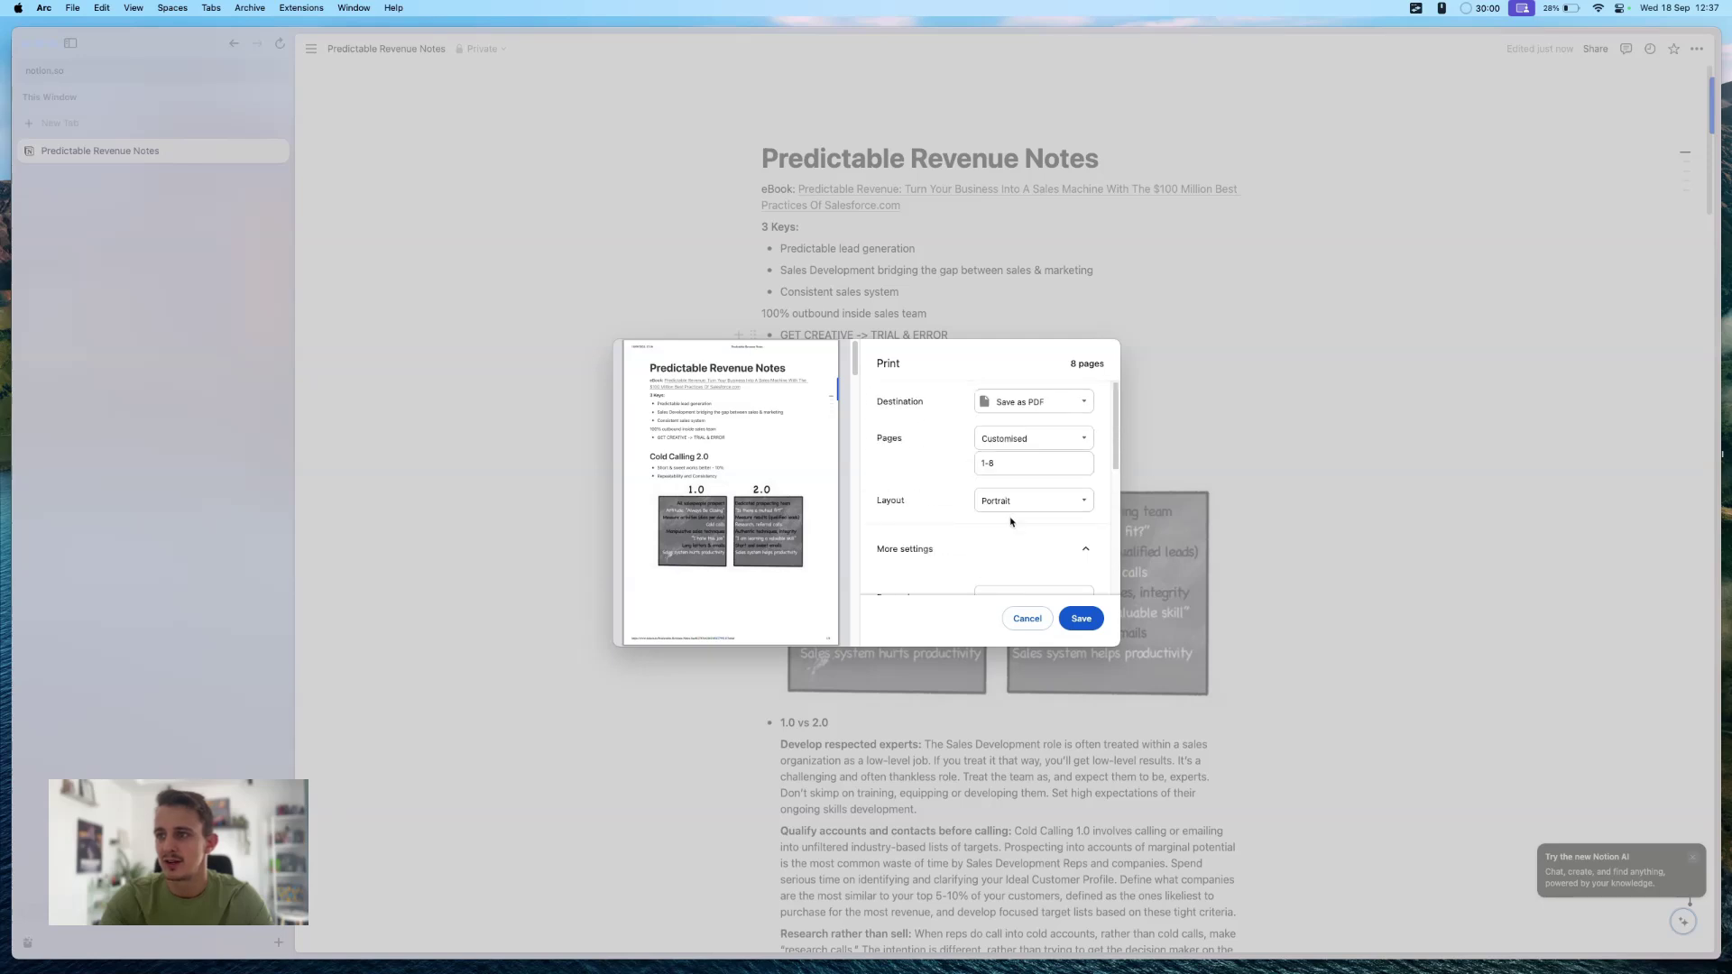
Save Predictable Revenue Notes.pdf to Downloads, replacing the existing file
{"action": "left_click", "coordinate": [1080, 619]}
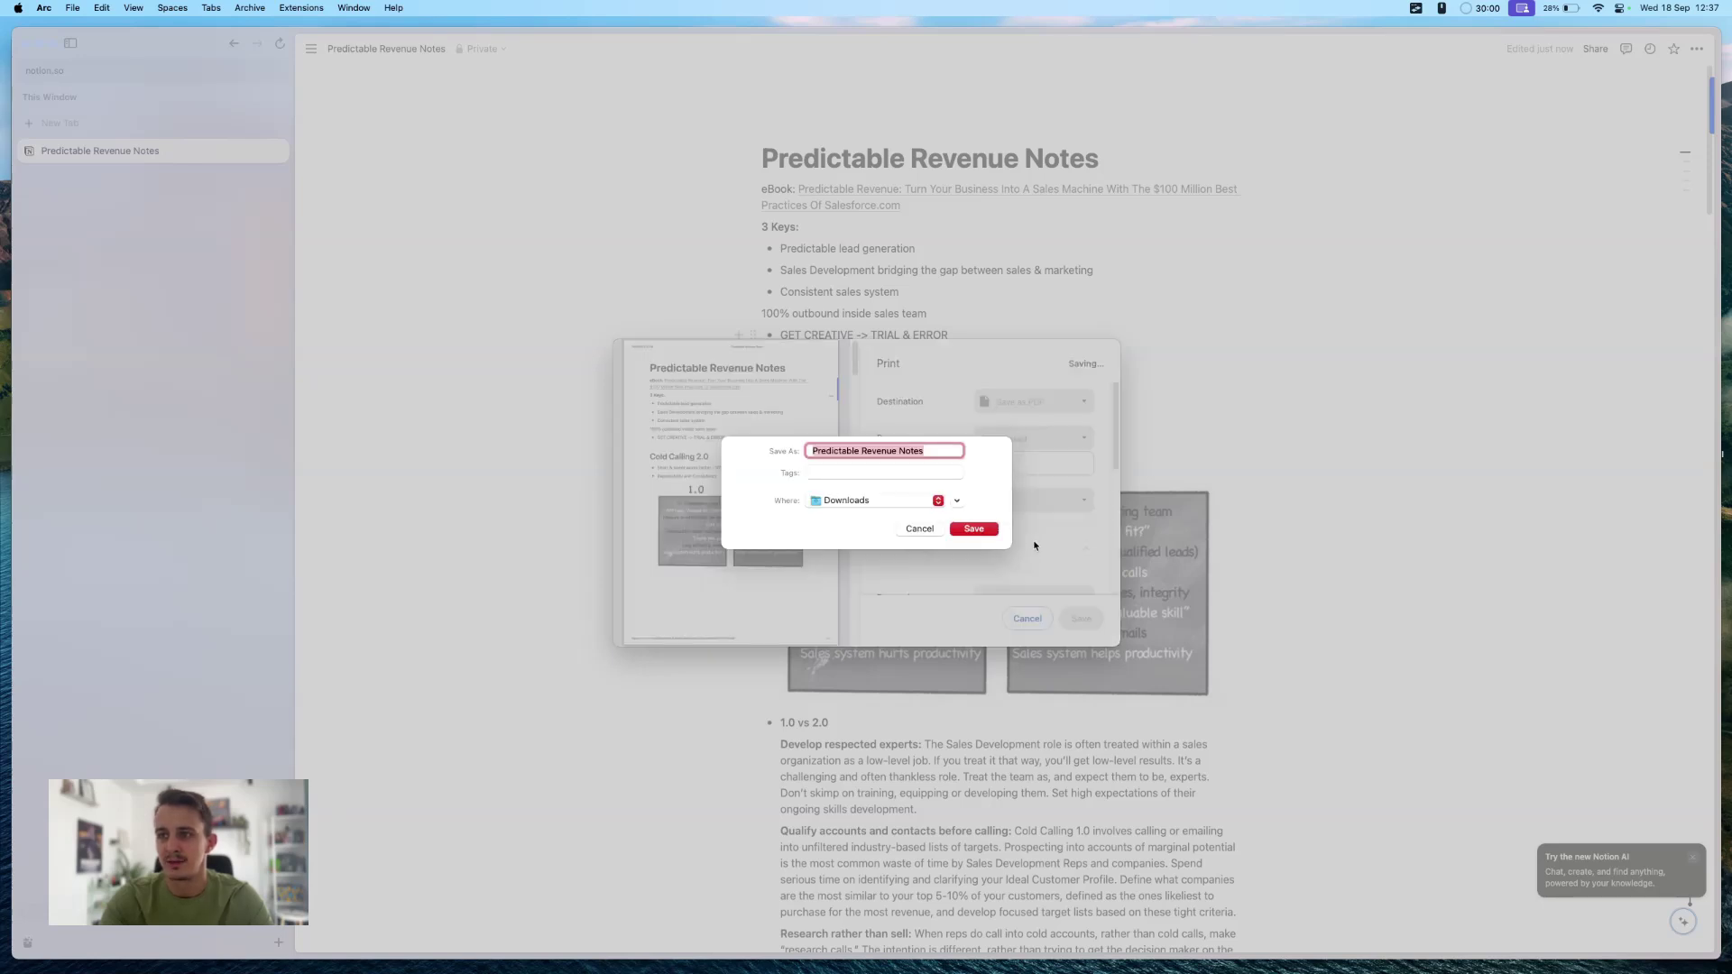
{"action": "left_click", "coordinate": [971, 529]}
{"action": "left_click", "coordinate": [903, 571]}
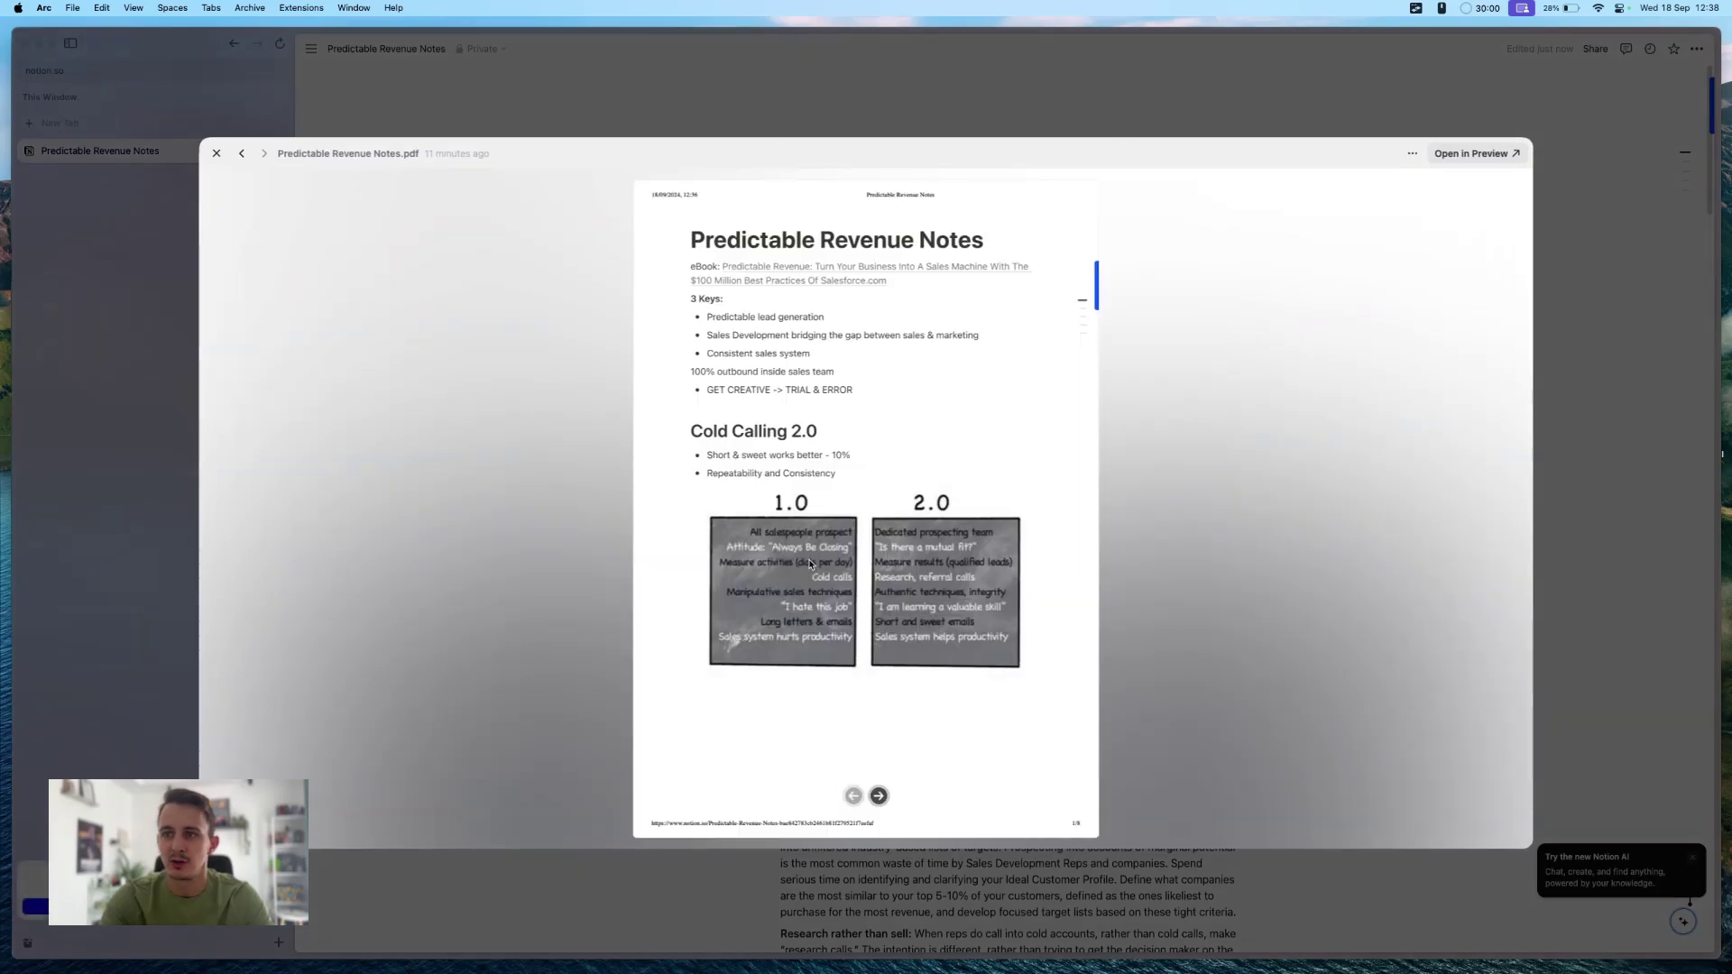
Page through the saved PDF preview, then close it to return to the page
{"action": "key", "text": "Right"}
{"action": "key", "text": "Right"}
{"action": "key", "text": "Right"}
{"action": "key", "text": "Right"}
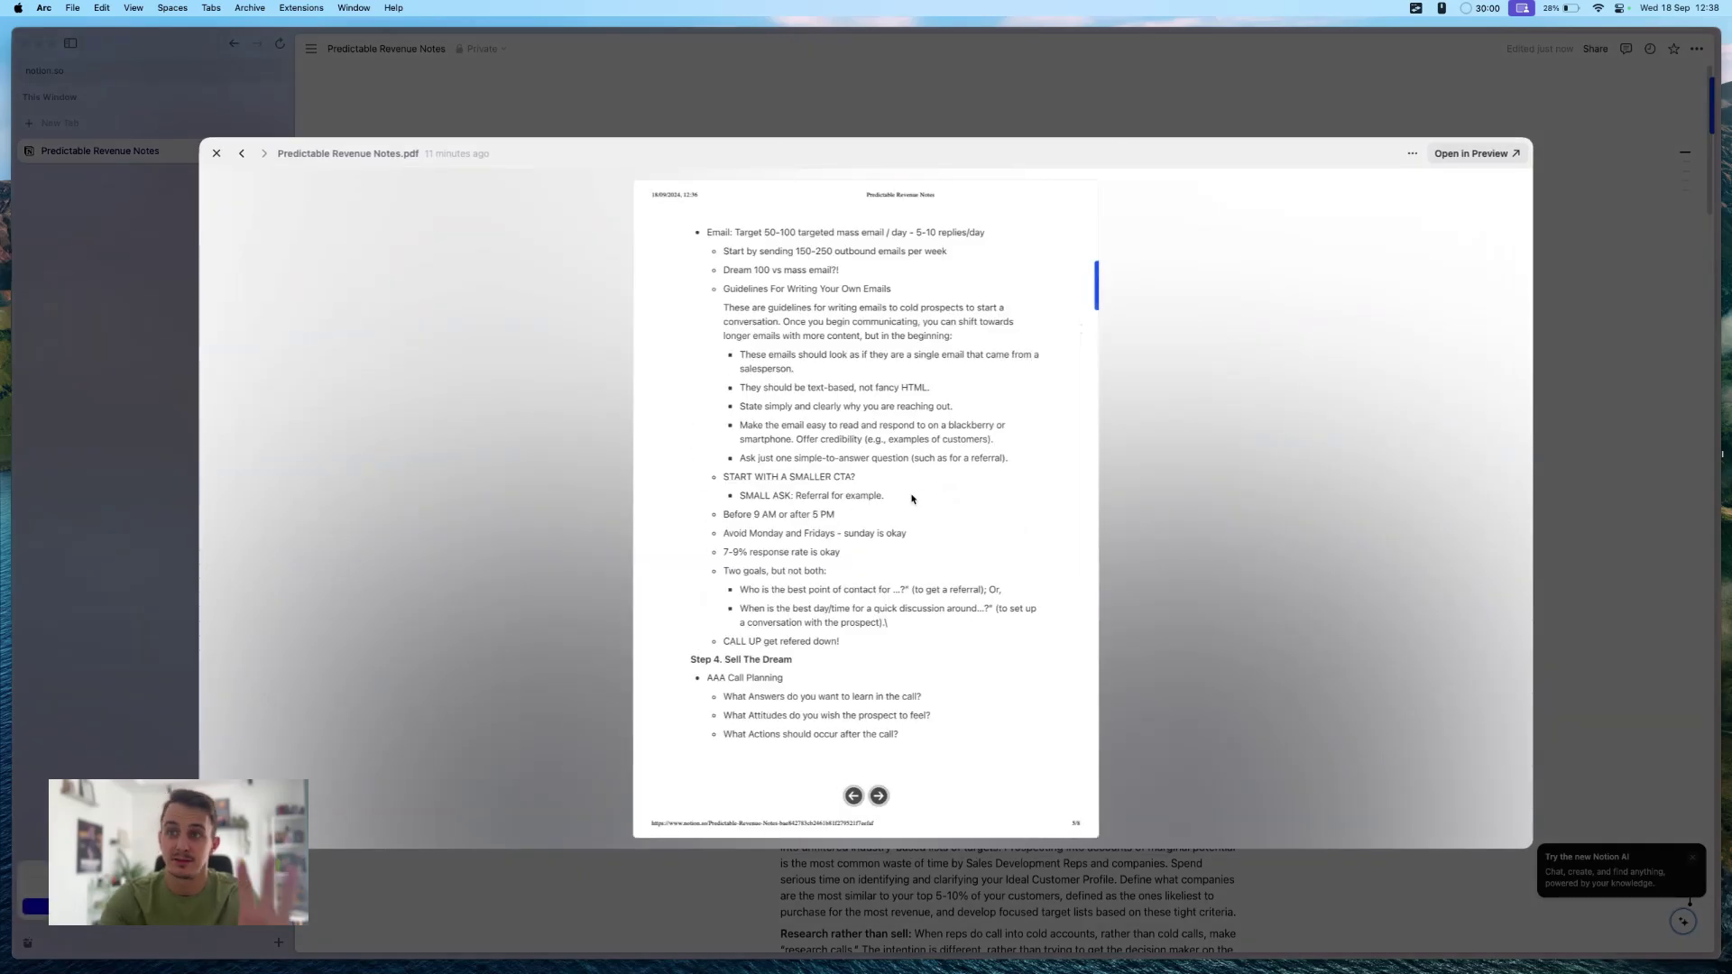
{"action": "key", "text": "Right"}
{"action": "key", "text": "Right"}
{"action": "key", "text": "Right"}
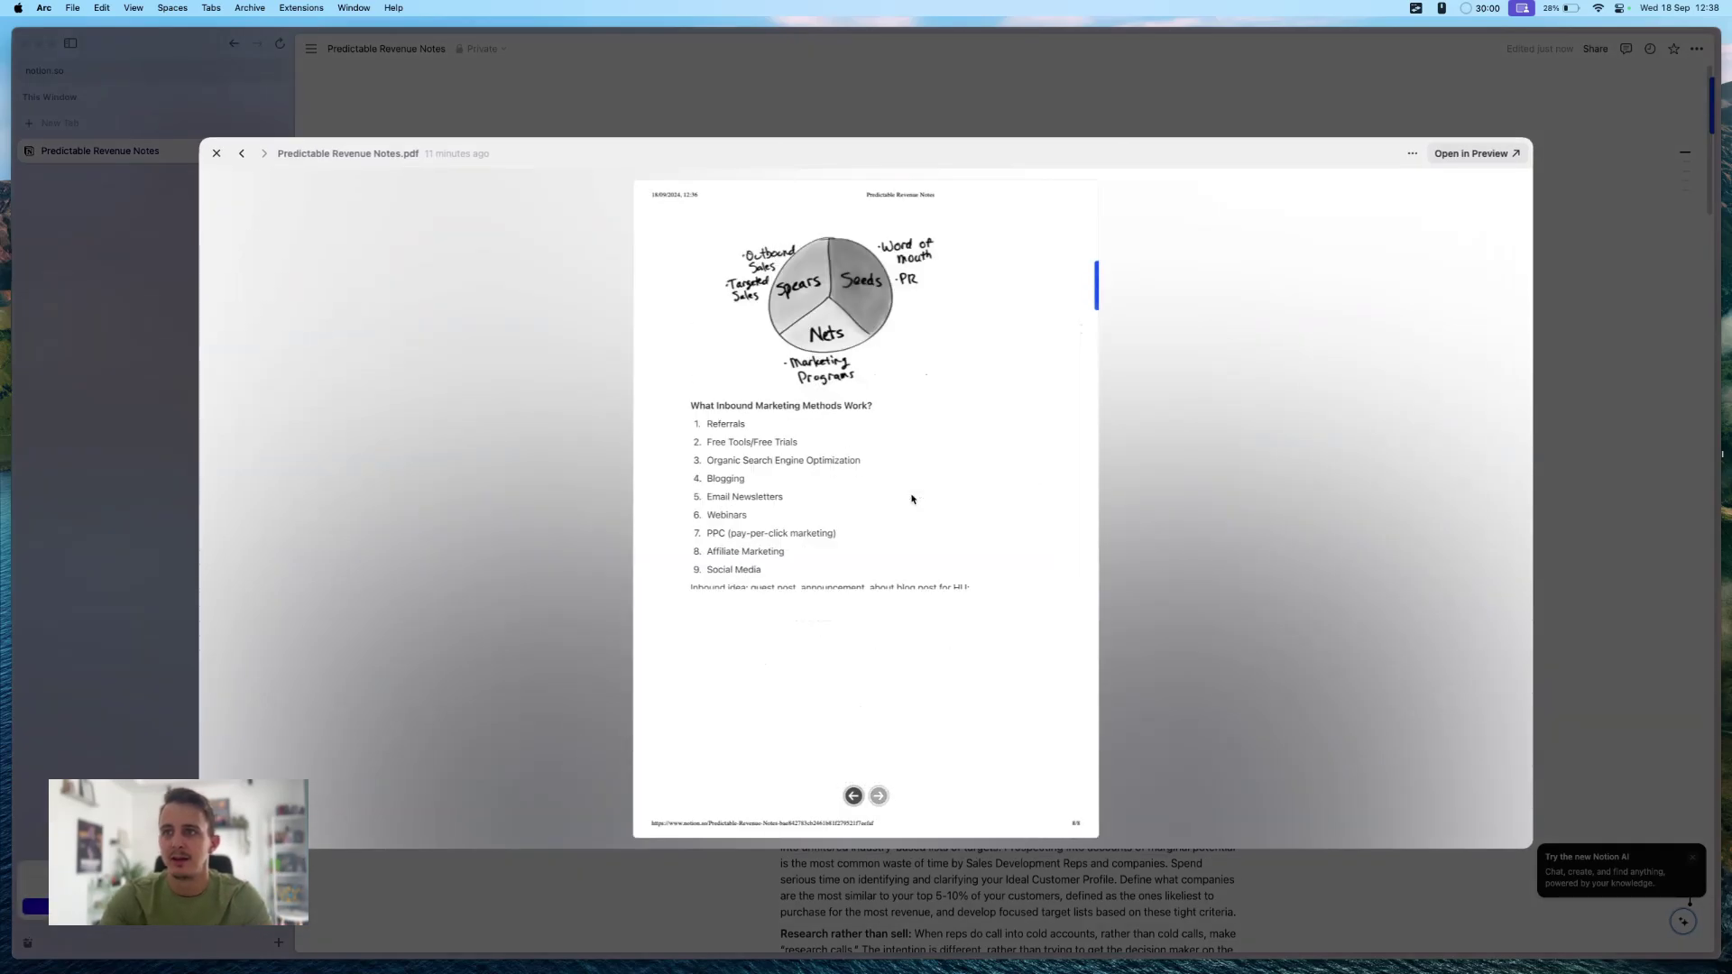
{"action": "key", "text": "Left"}
{"action": "key", "text": "Left"}
{"action": "key", "text": "Left"}
{"action": "key", "text": "Left"}
{"action": "key", "text": "Left"}
{"action": "key", "text": "Left"}
{"action": "key", "text": "Left"}
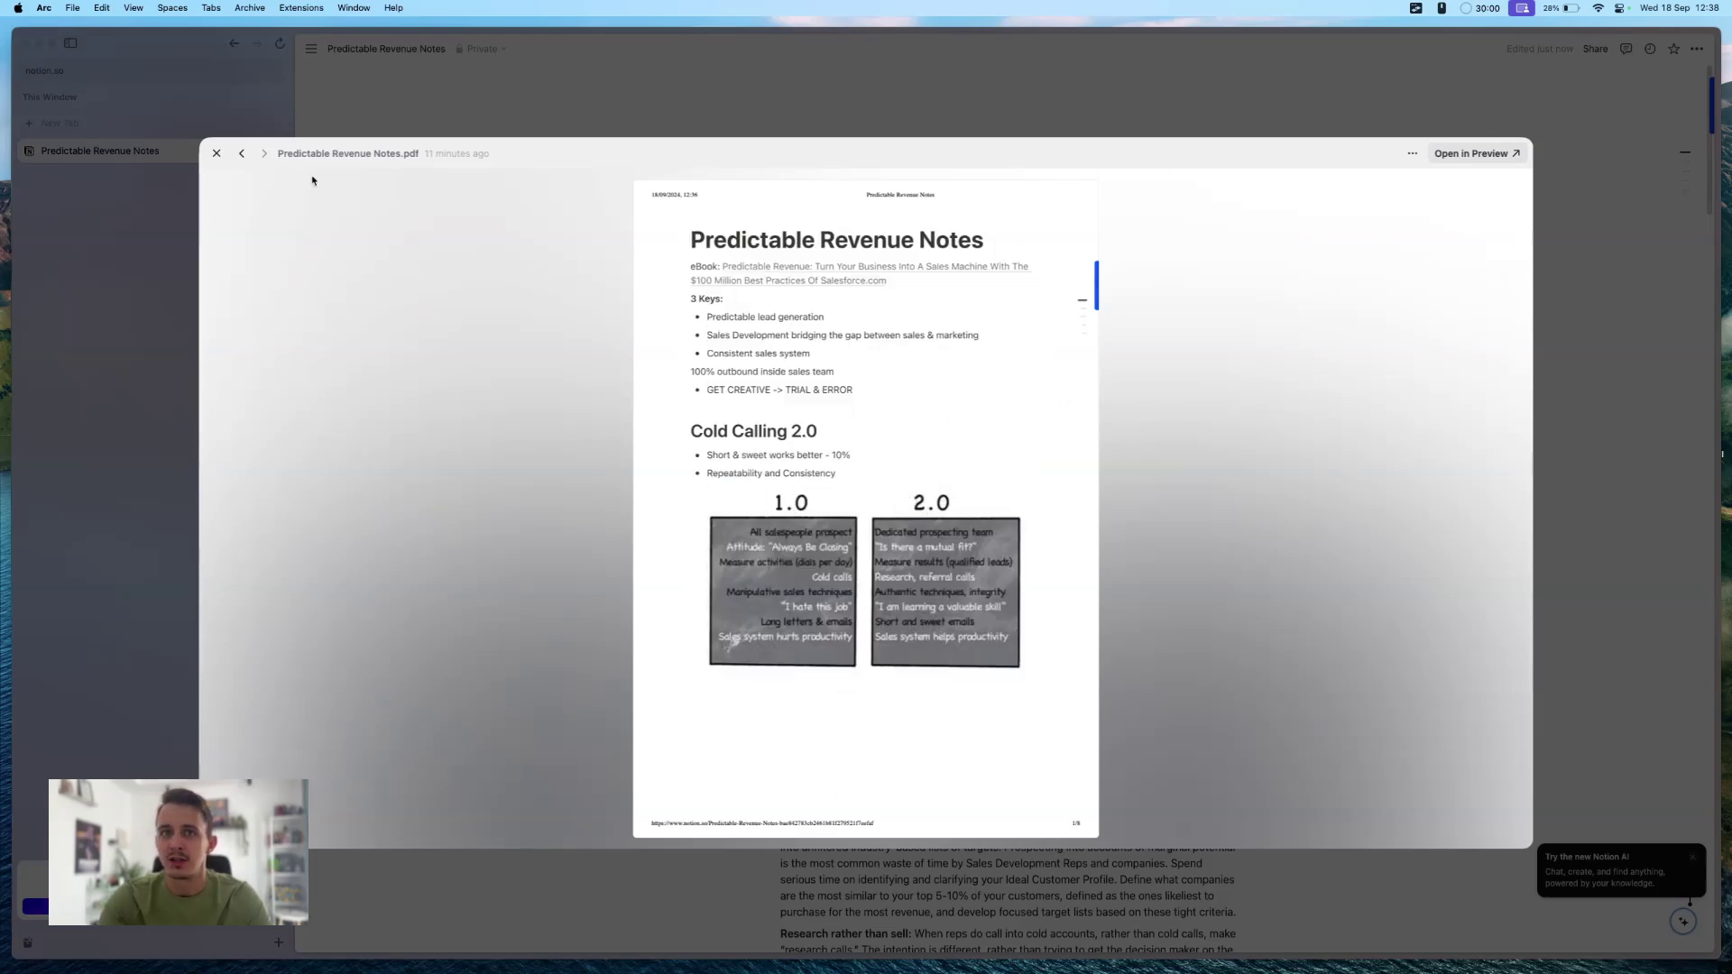
{"action": "left_click", "coordinate": [216, 153]}
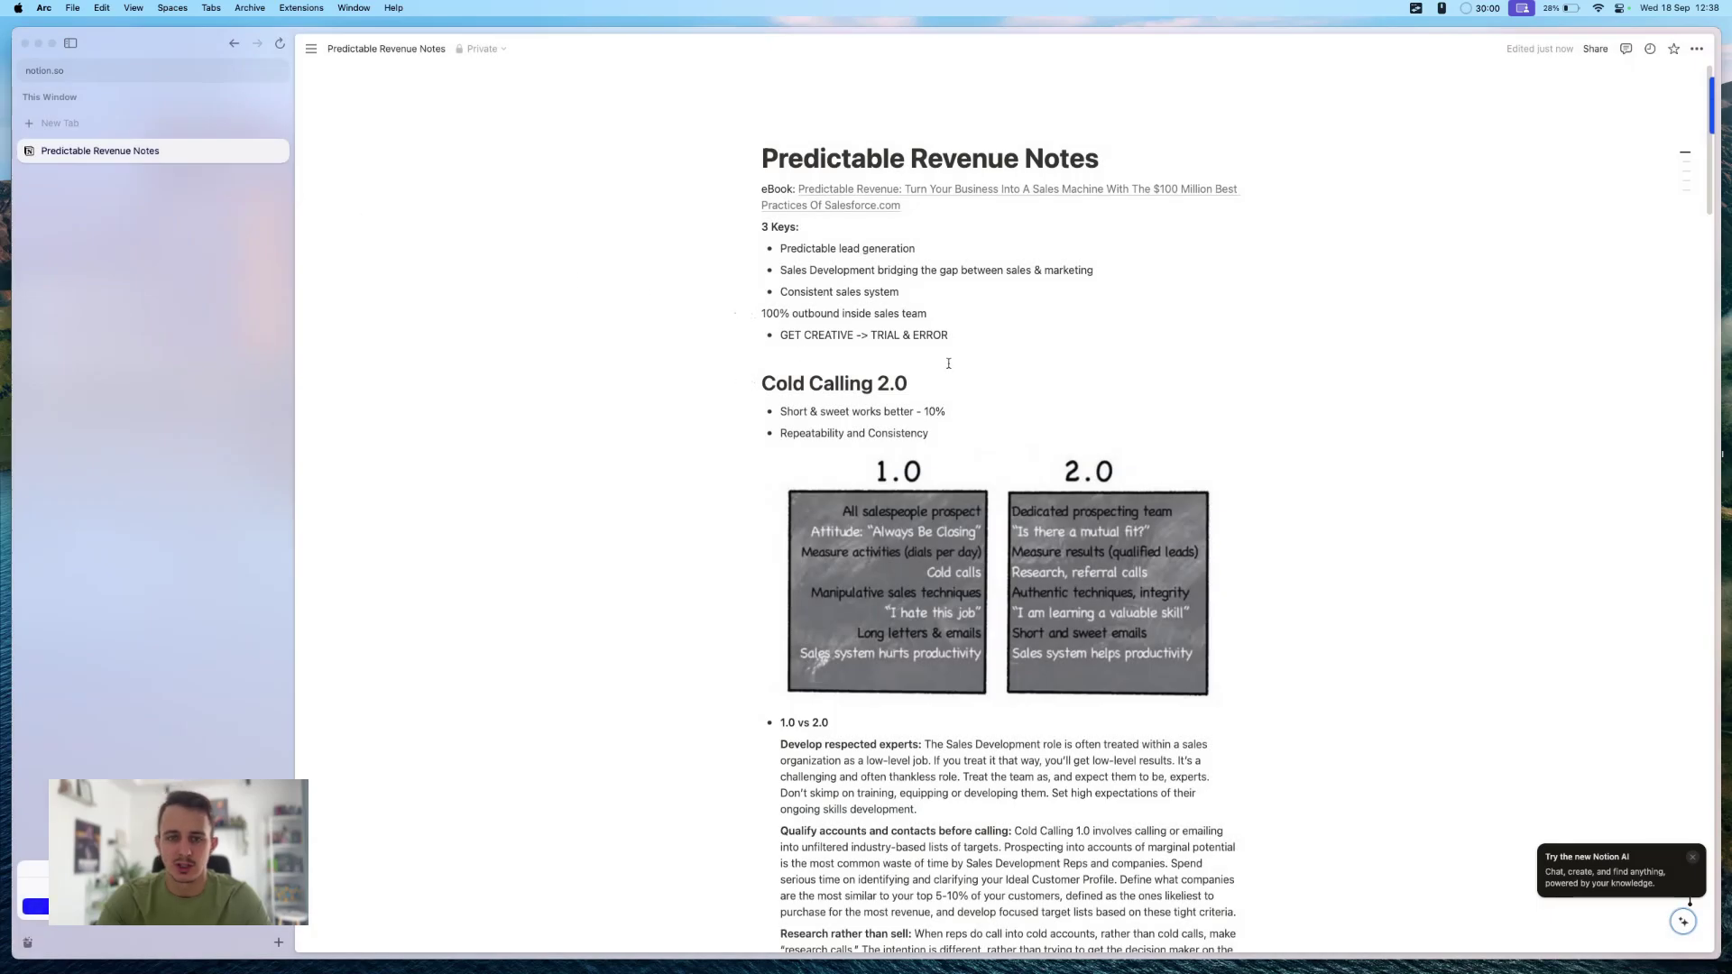
Export the page from Notion as a PDF with Everything included and A4 format
{"action": "left_click", "coordinate": [1697, 49]}
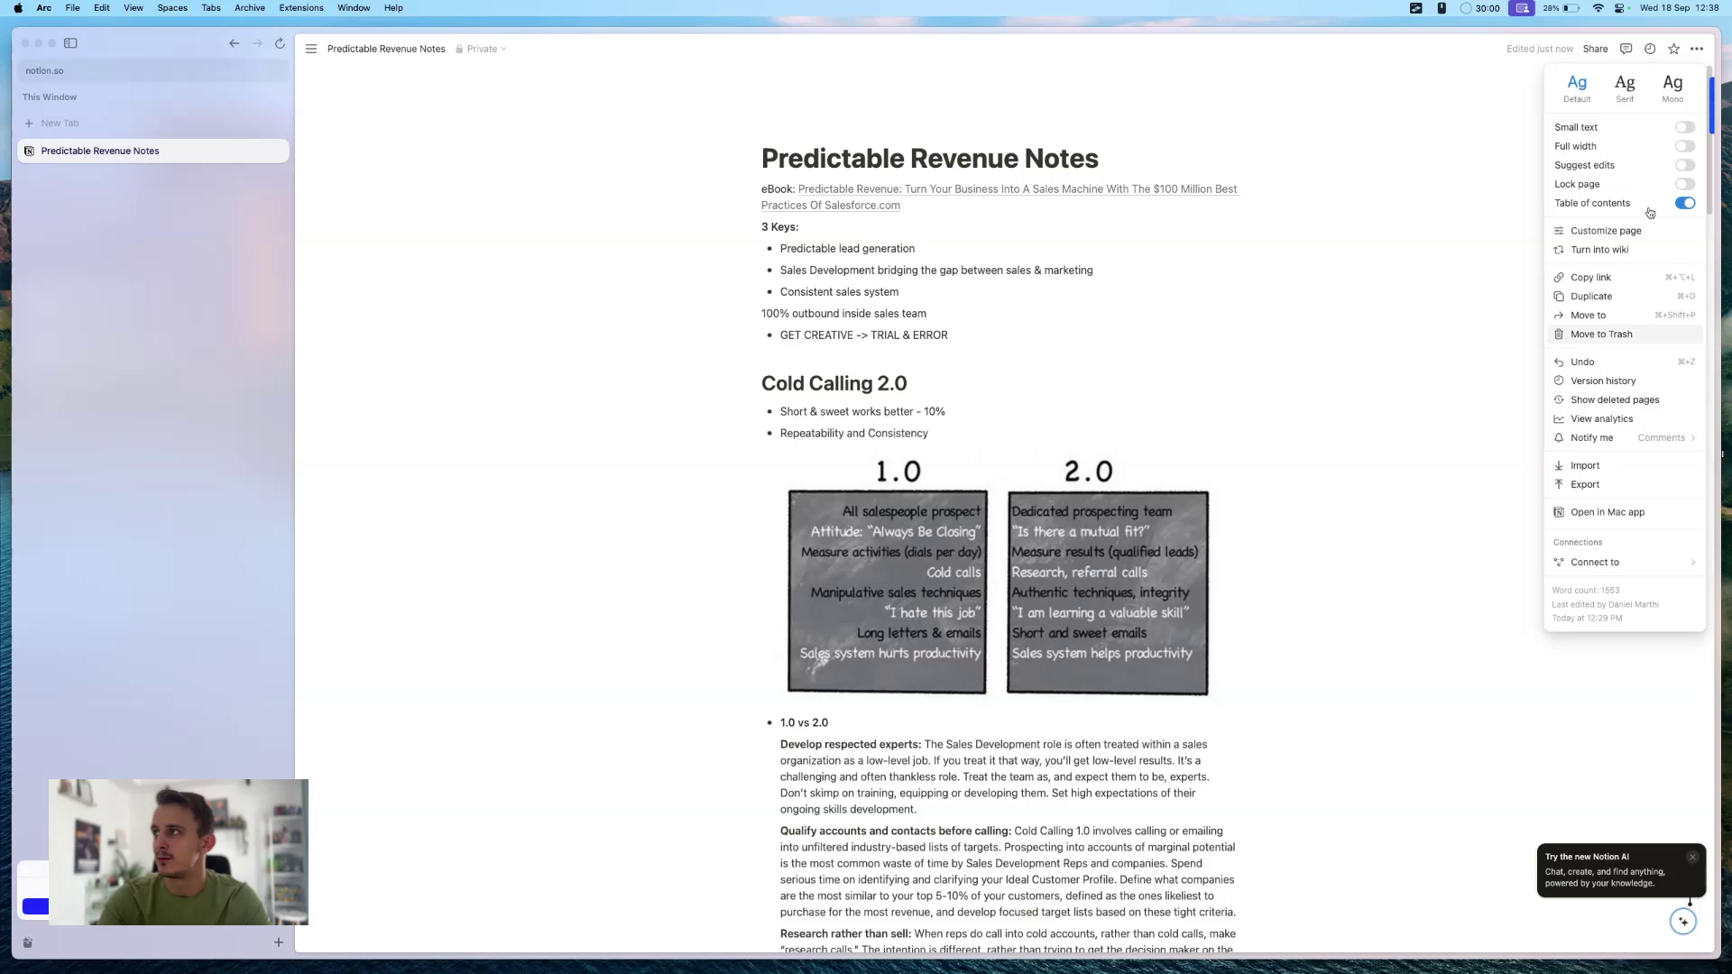
{"action": "left_click", "coordinate": [1691, 51]}
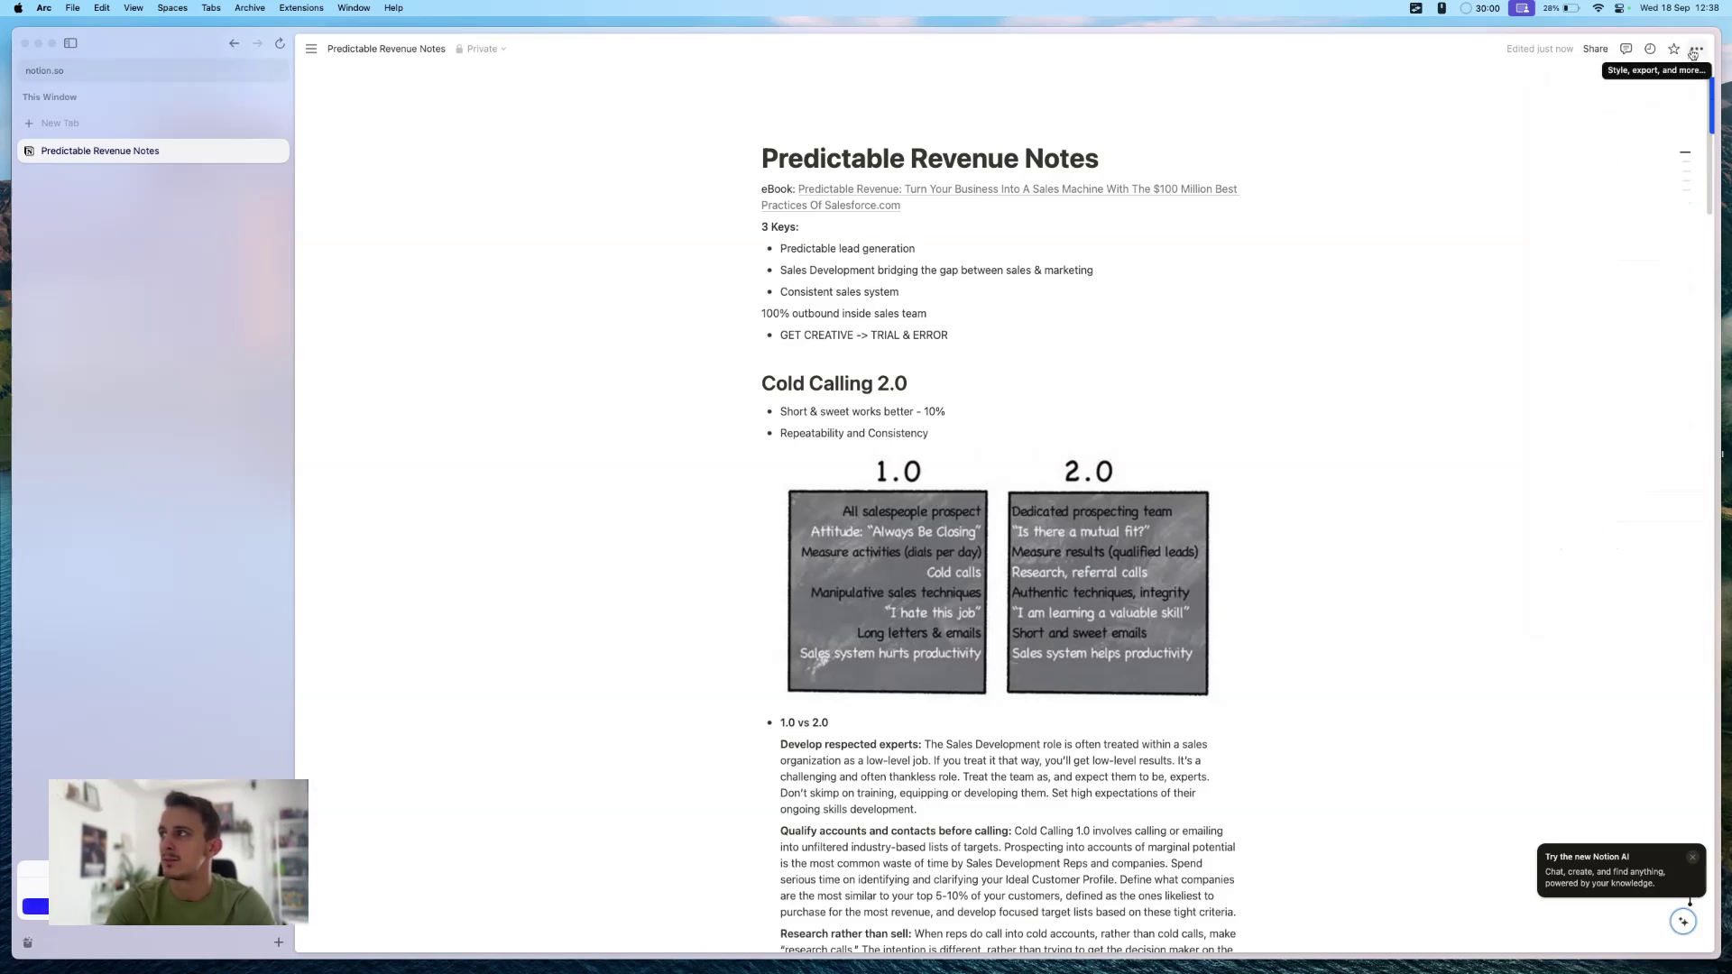
{"action": "left_click", "coordinate": [1694, 51]}
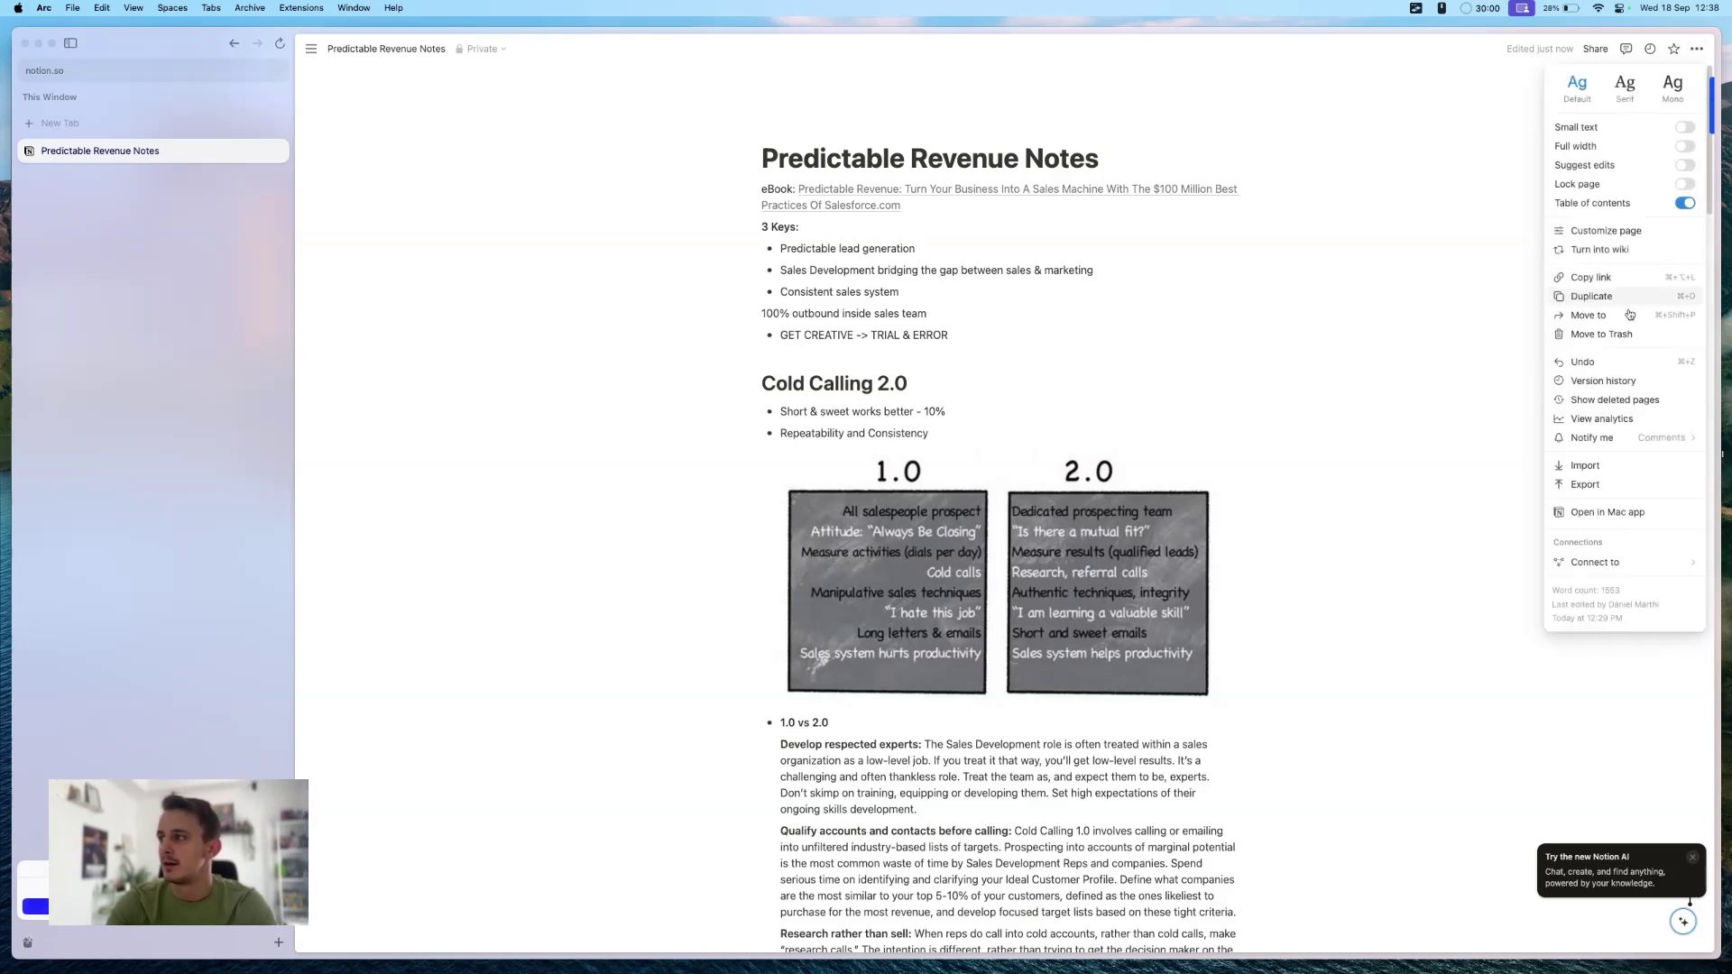
{"action": "left_click", "coordinate": [1587, 486]}
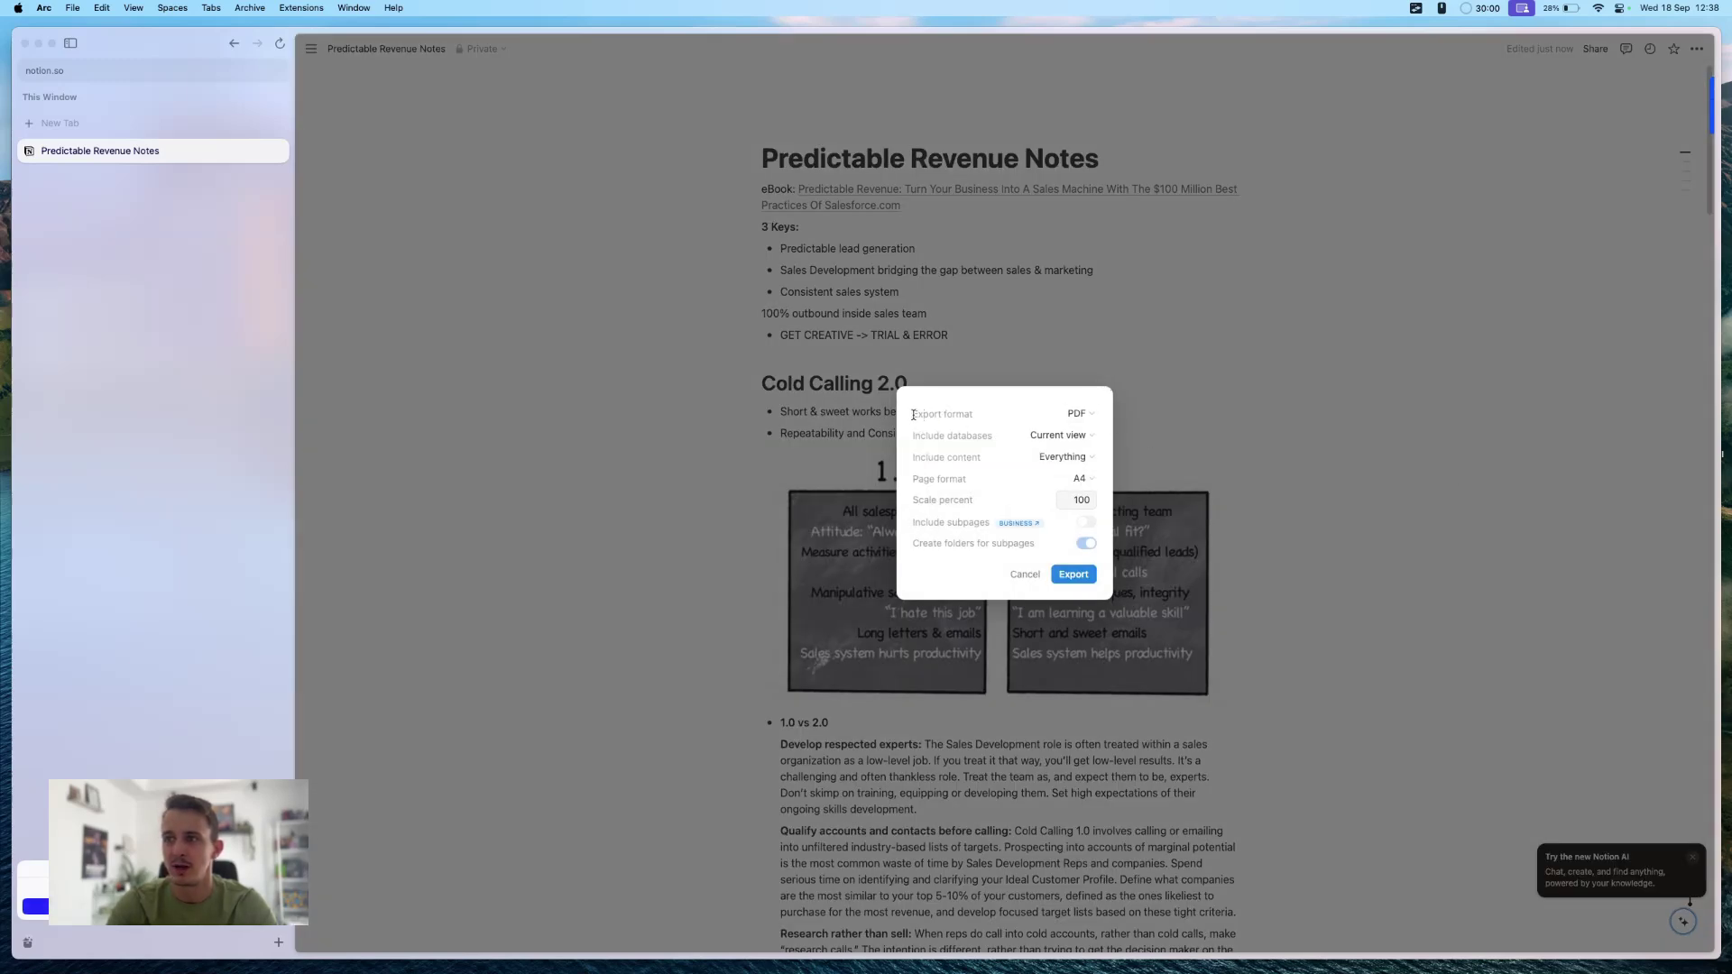
{"action": "left_click_drag", "start_coordinate": [913, 414], "coordinate": [983, 415]}
{"action": "left_click", "coordinate": [1003, 420]}
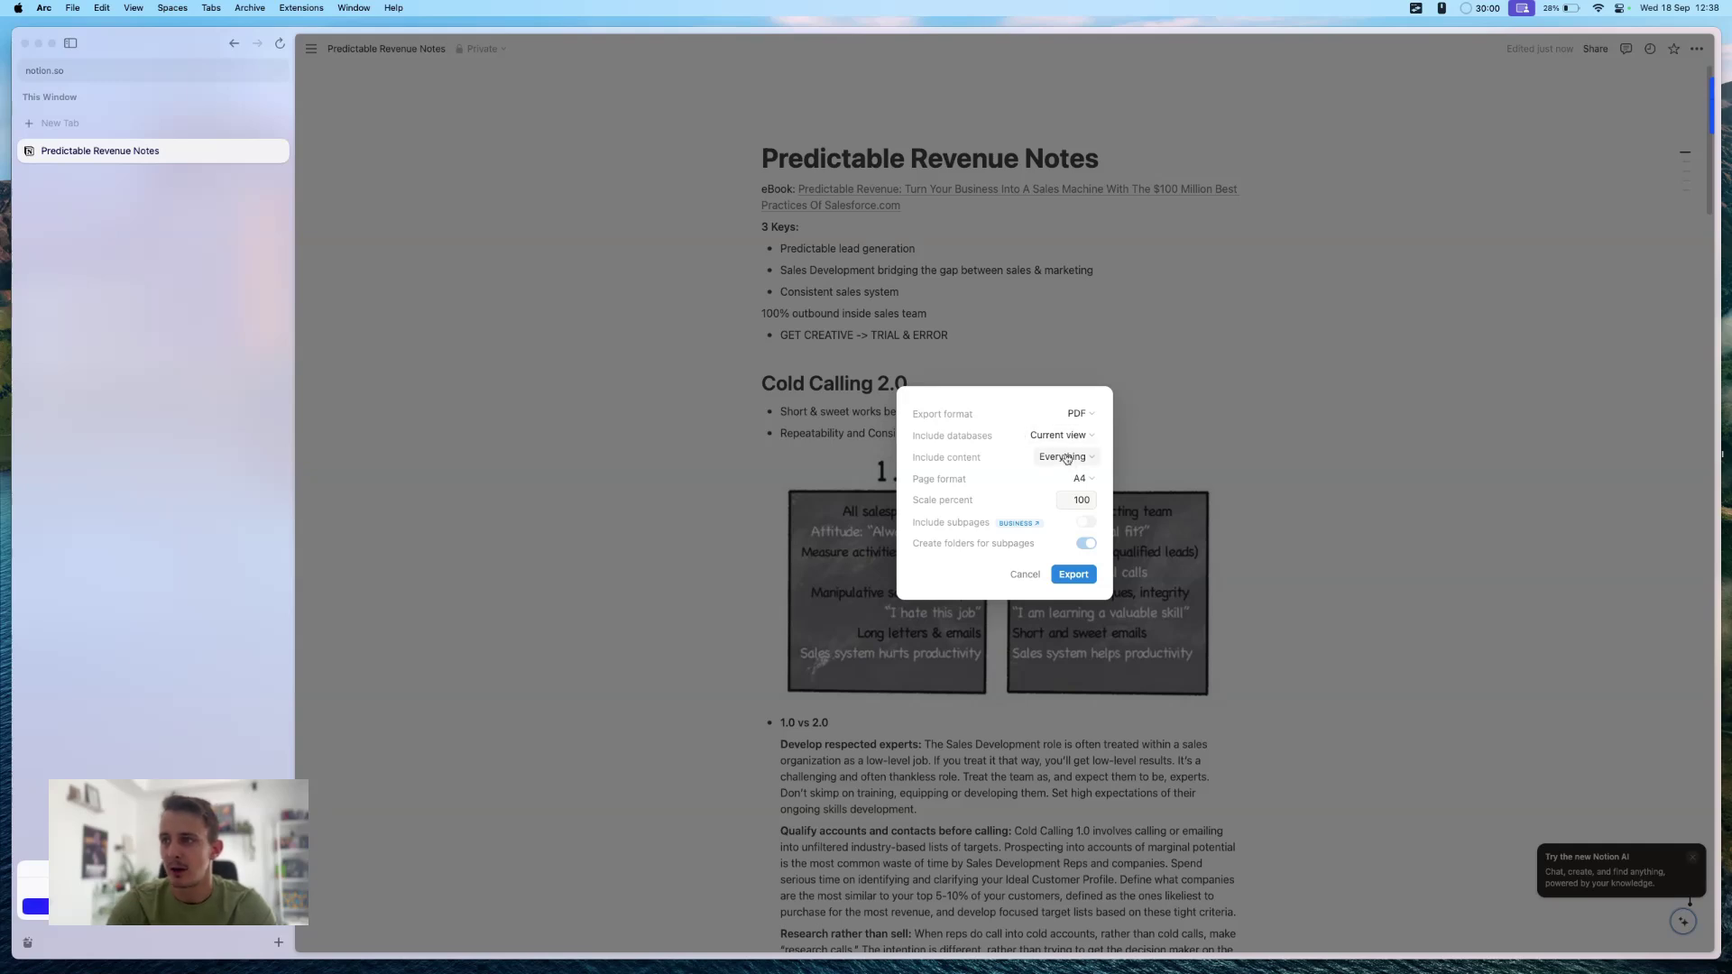
{"action": "left_click", "coordinate": [1081, 479]}
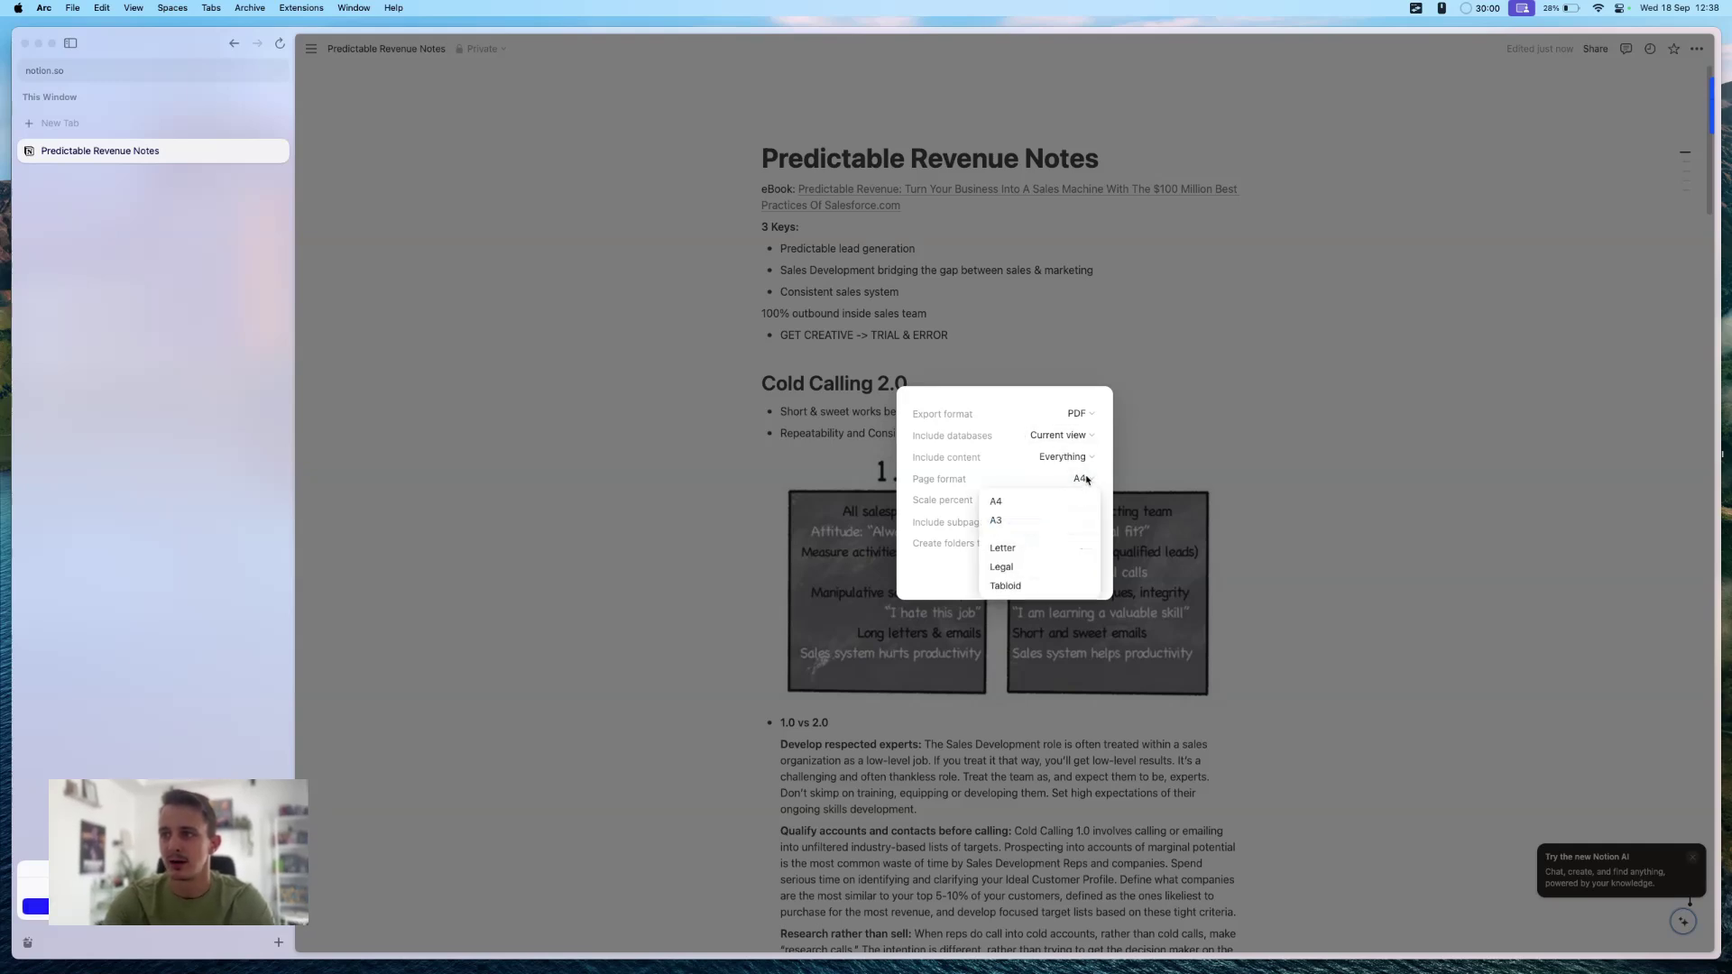
{"action": "left_click", "coordinate": [1083, 479]}
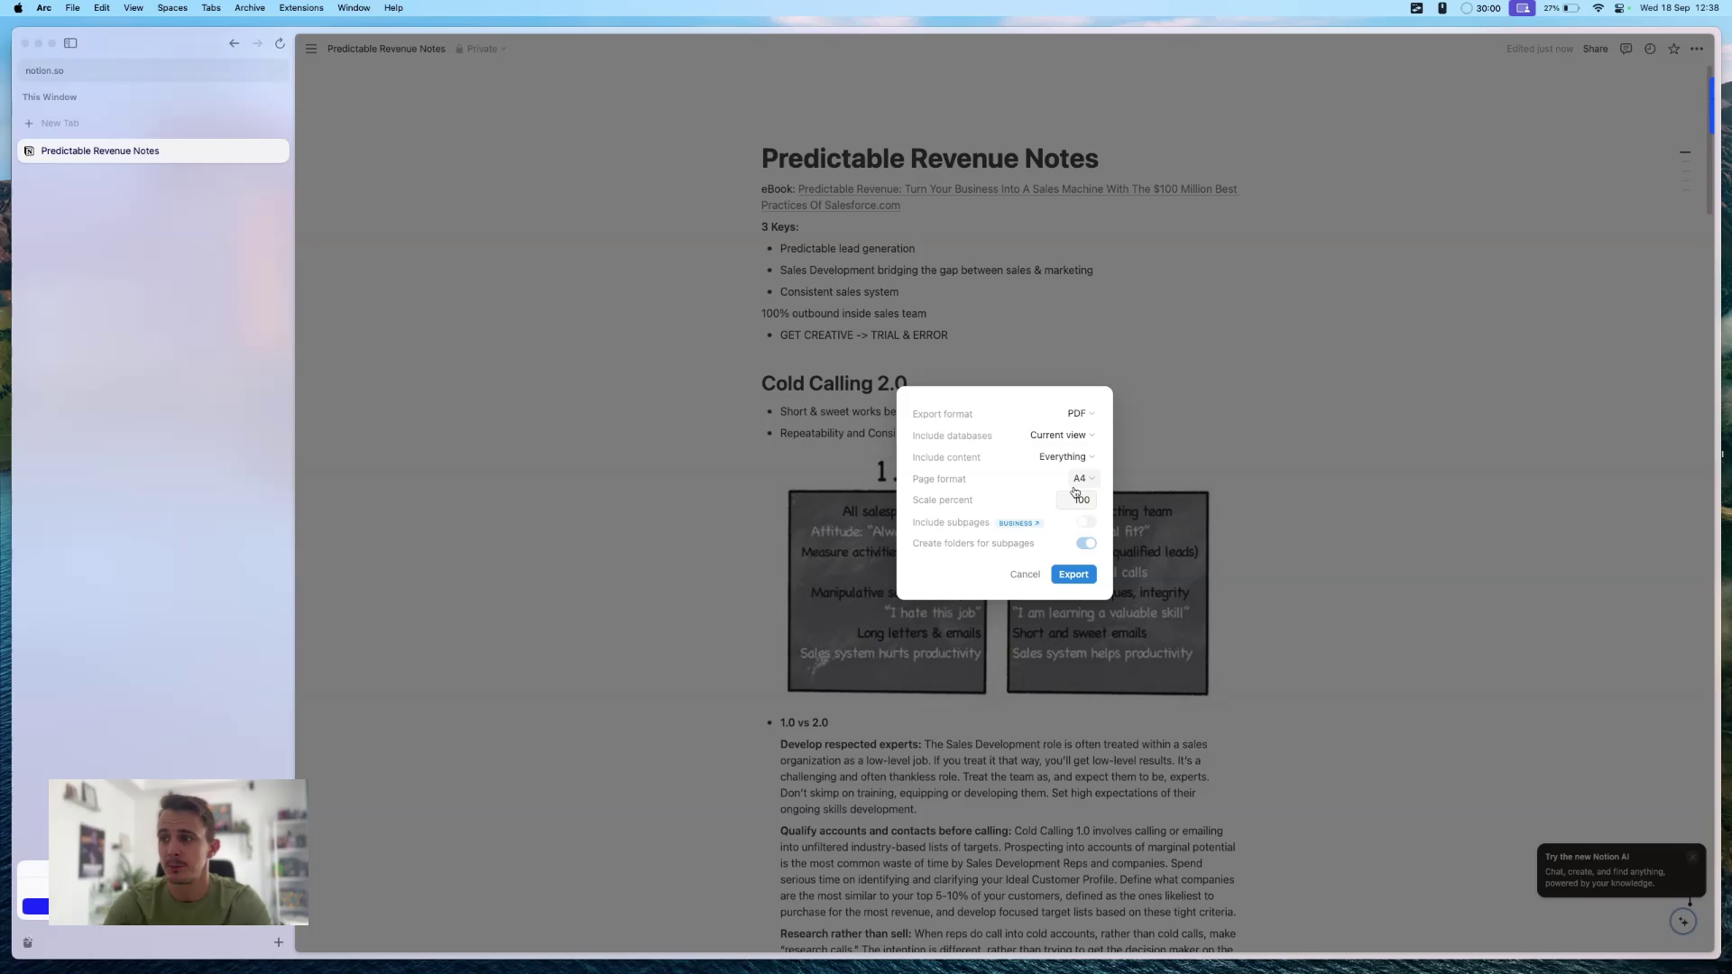
{"action": "left_click", "coordinate": [1073, 574]}
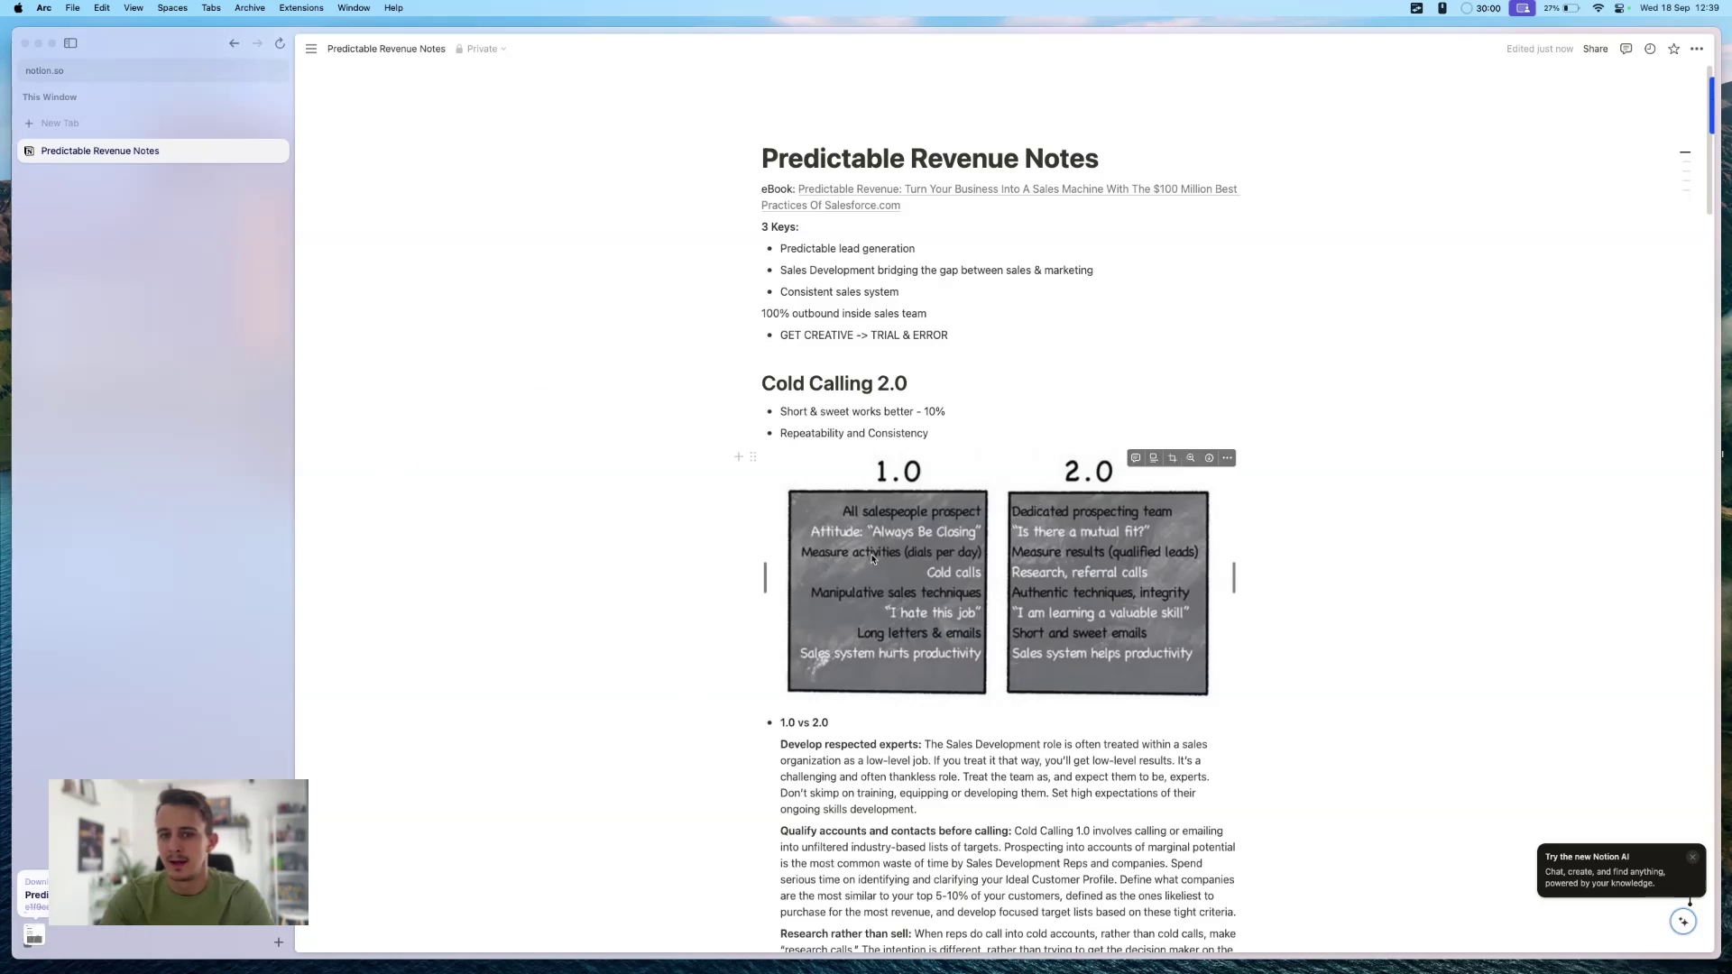
Open the downloaded Predictable Revenue Notes (2).pdf in Preview
{"action": "left_click", "coordinate": [34, 933]}
{"action": "left_click", "coordinate": [30, 913]}
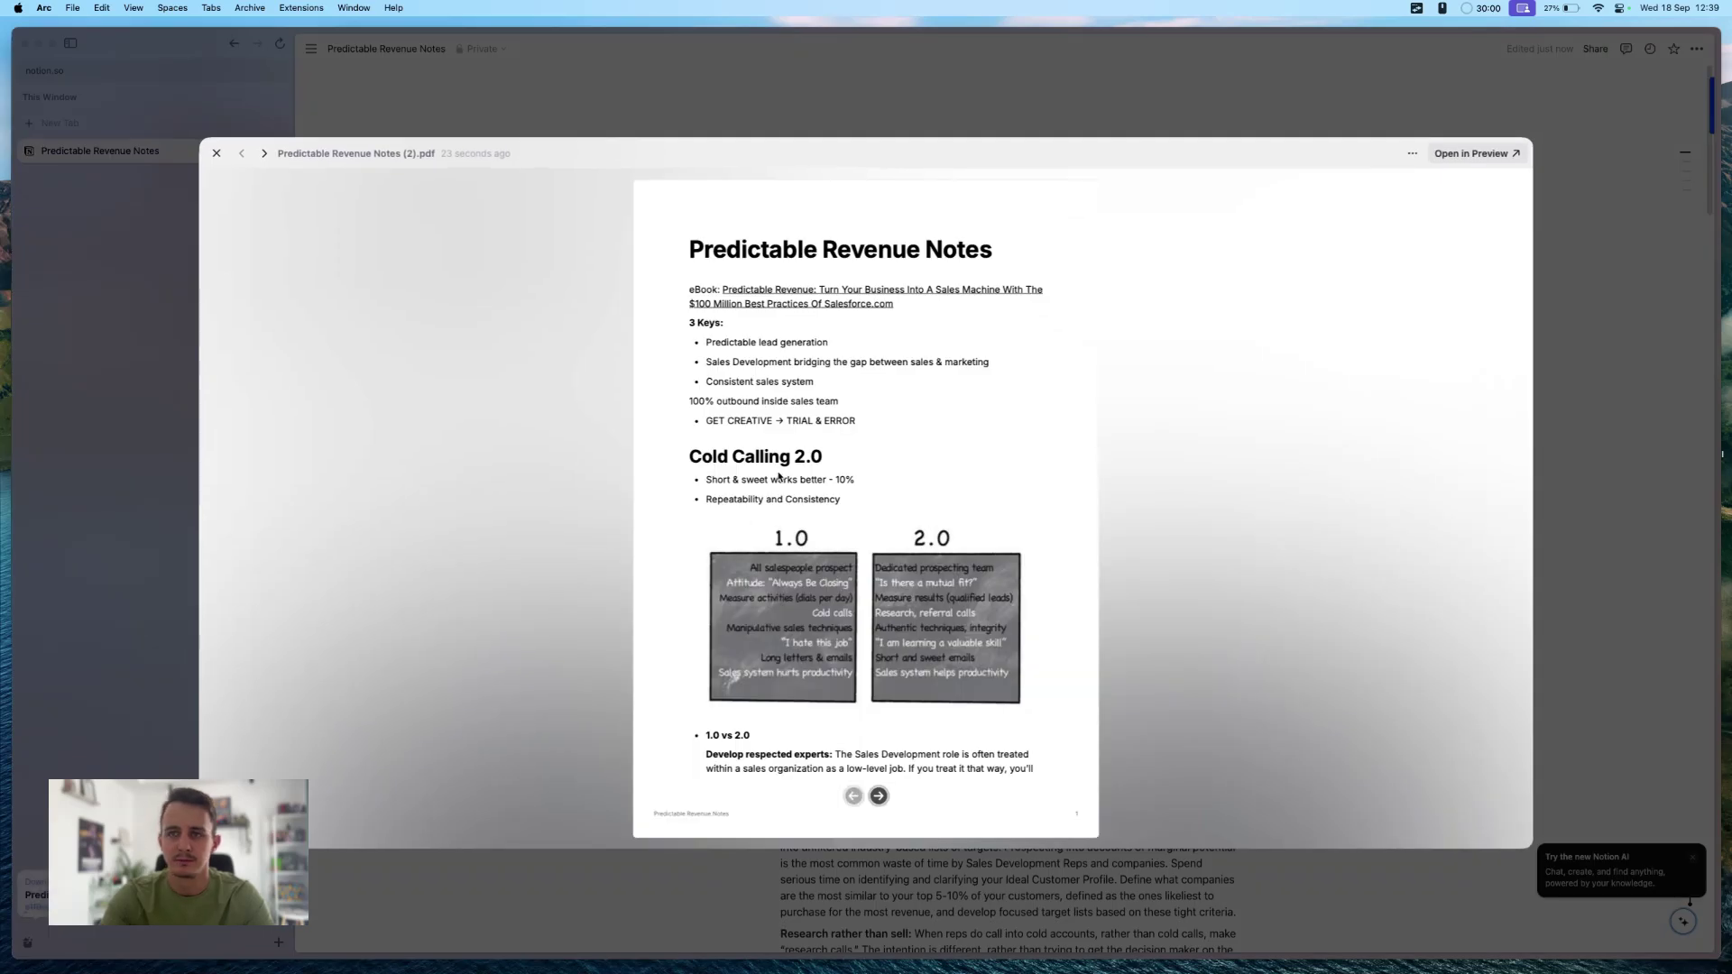
{"action": "left_click", "coordinate": [1470, 153]}
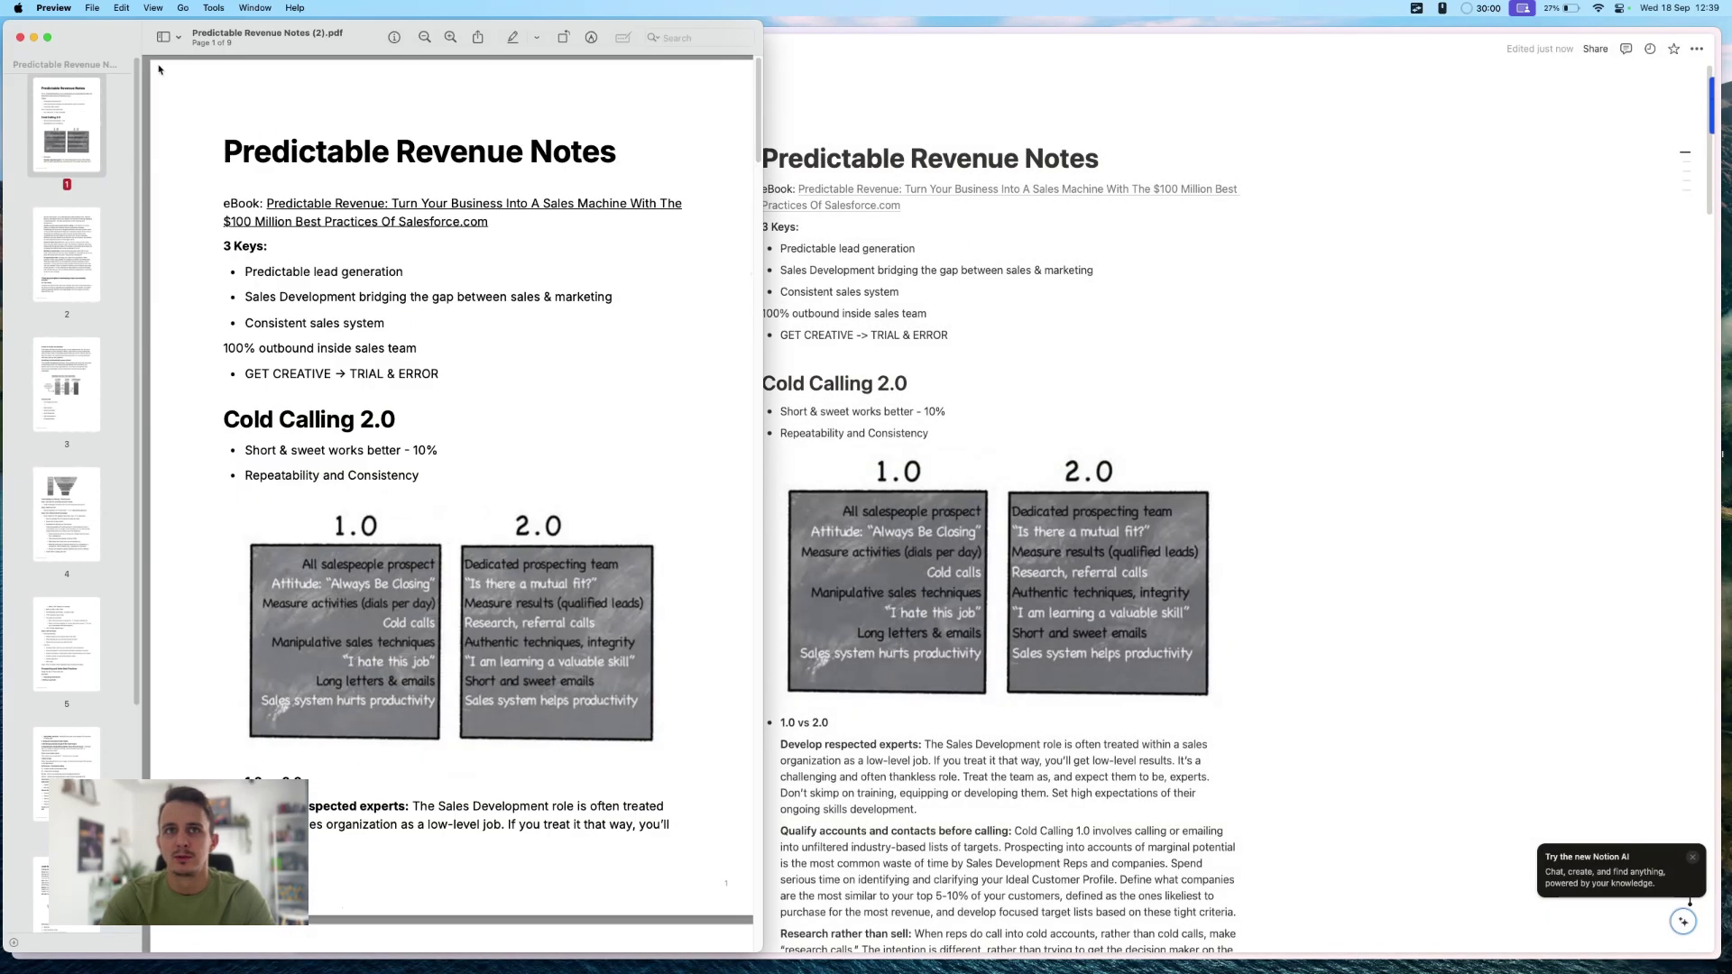
{"action": "left_click", "coordinate": [93, 14]}
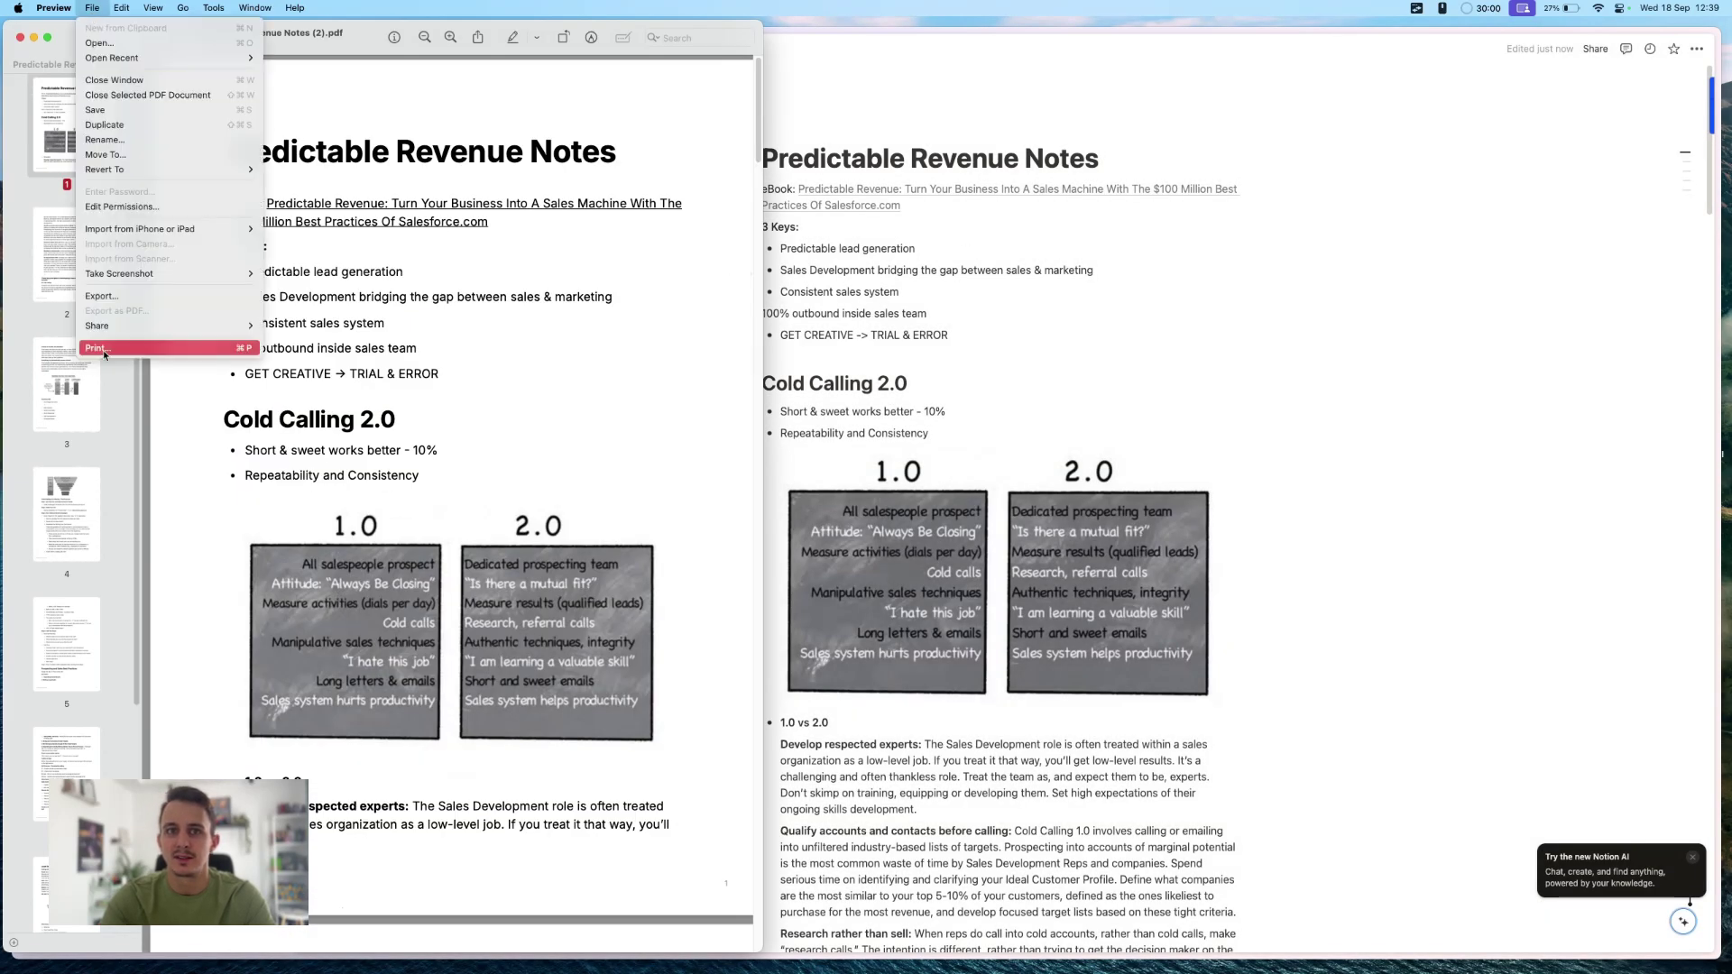
{"action": "left_click", "coordinate": [325, 341]}
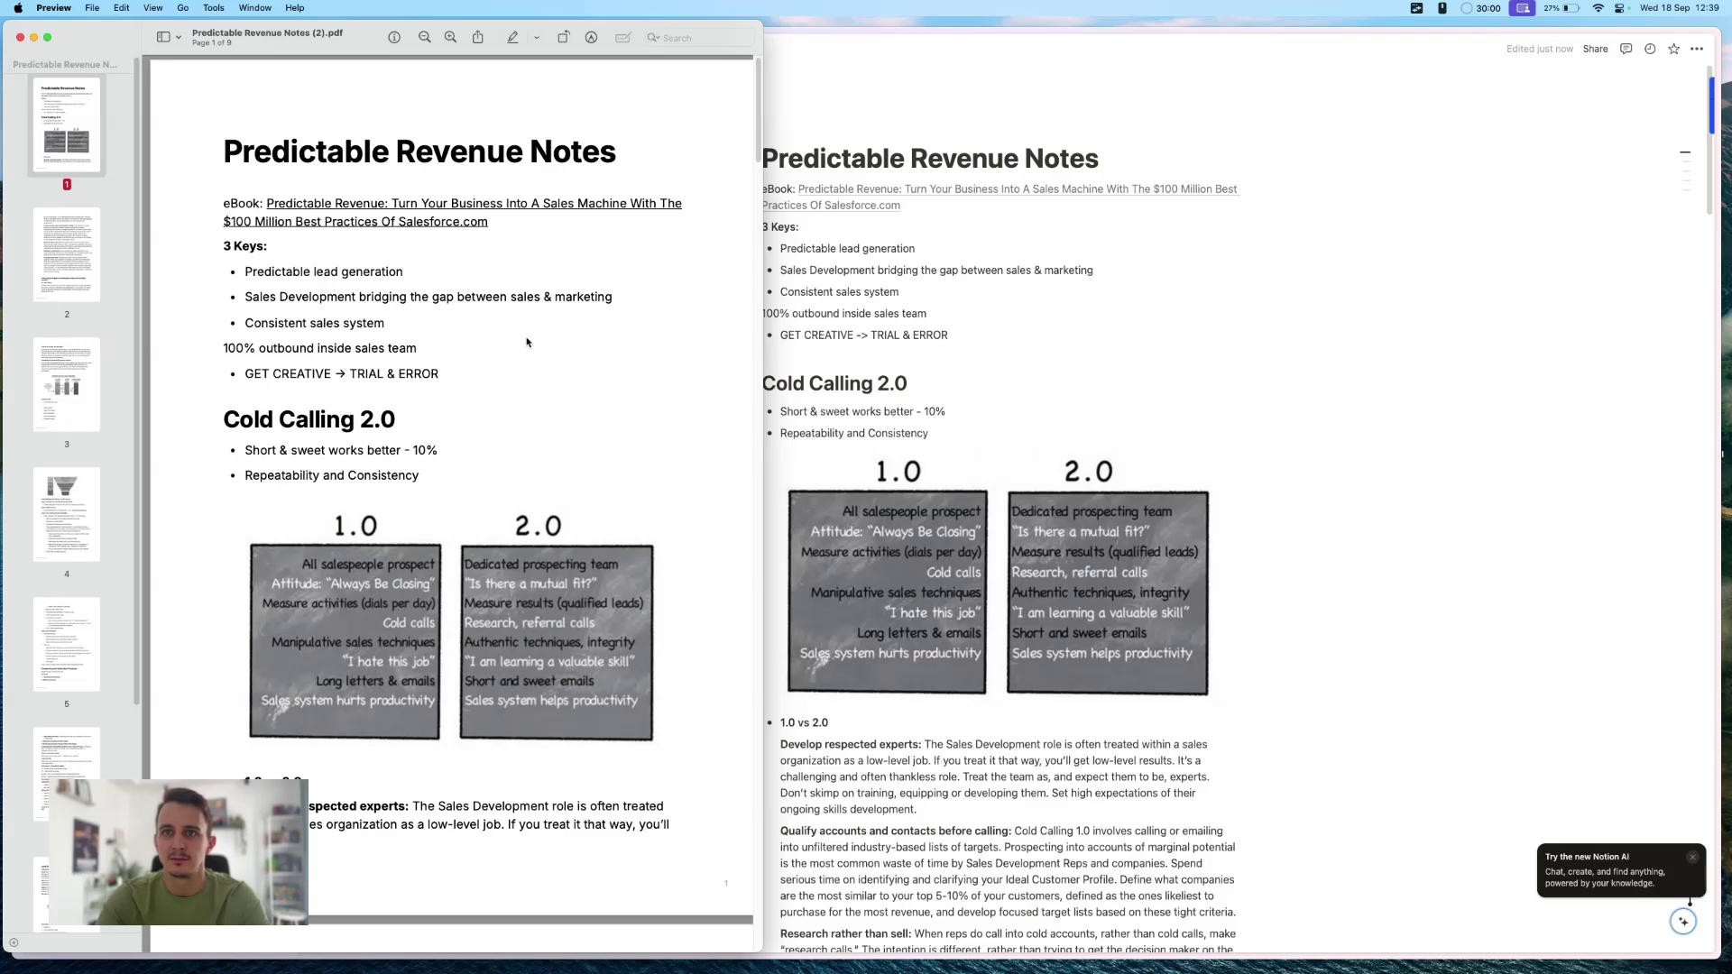
{"action": "key", "text": "super+p"}
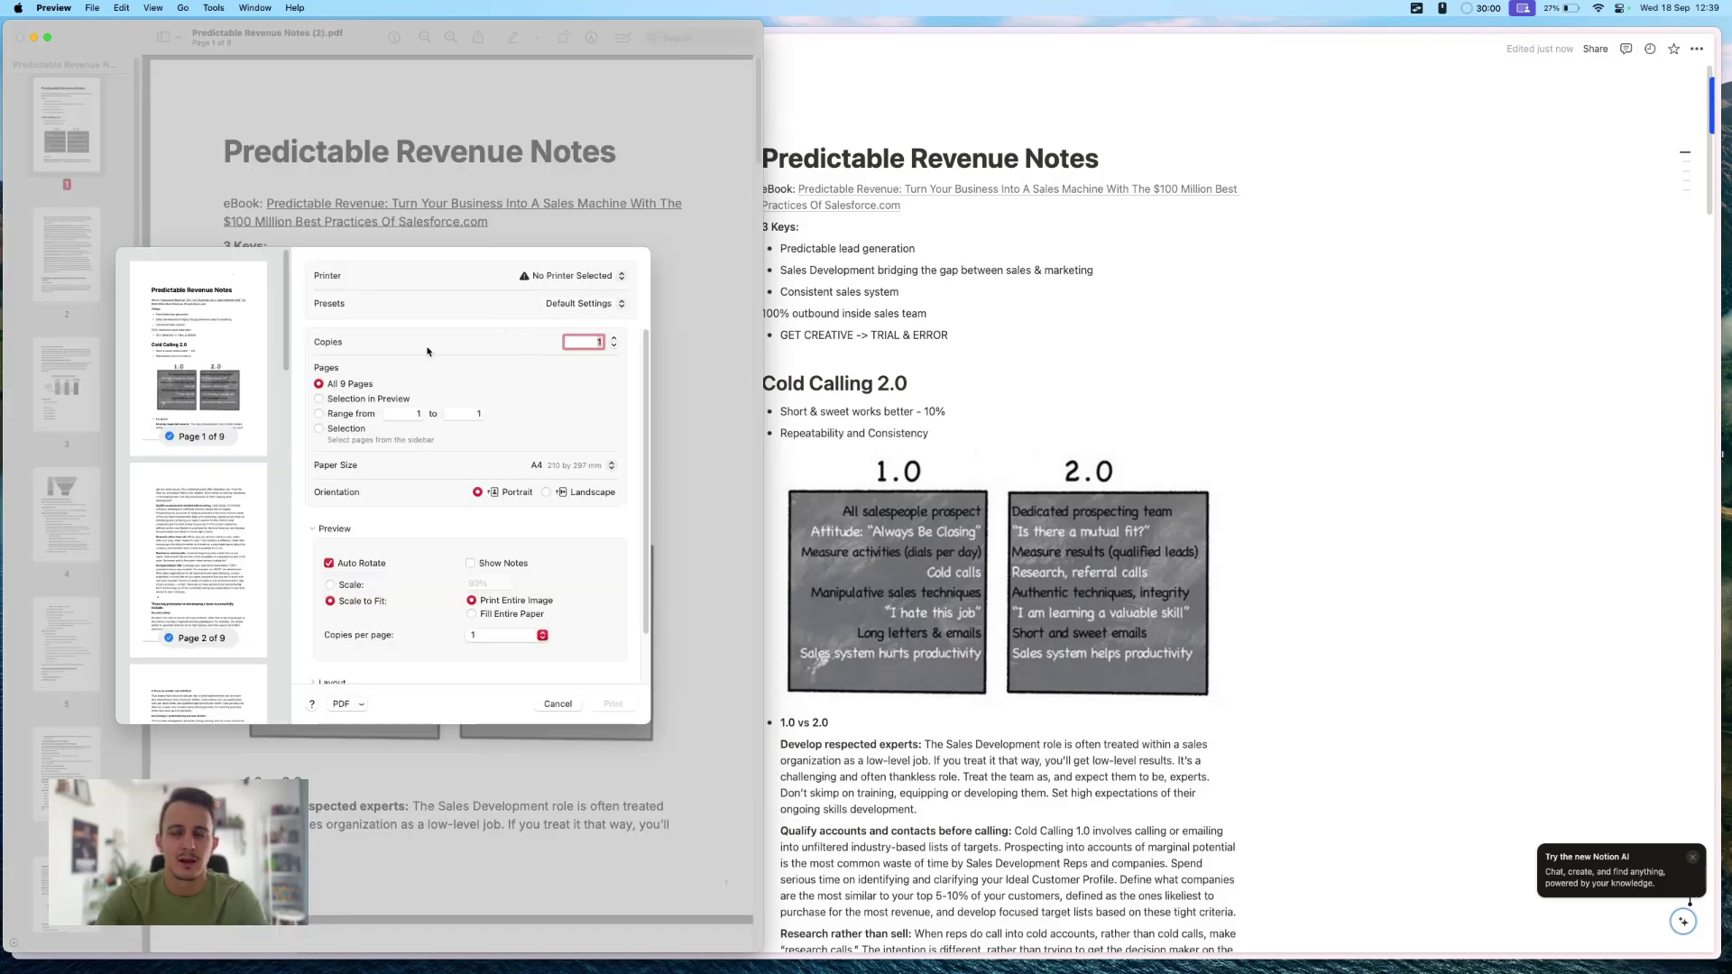
{"action": "scroll", "coordinate": [420, 399], "scroll_direction": "down", "scroll_amount": 1}
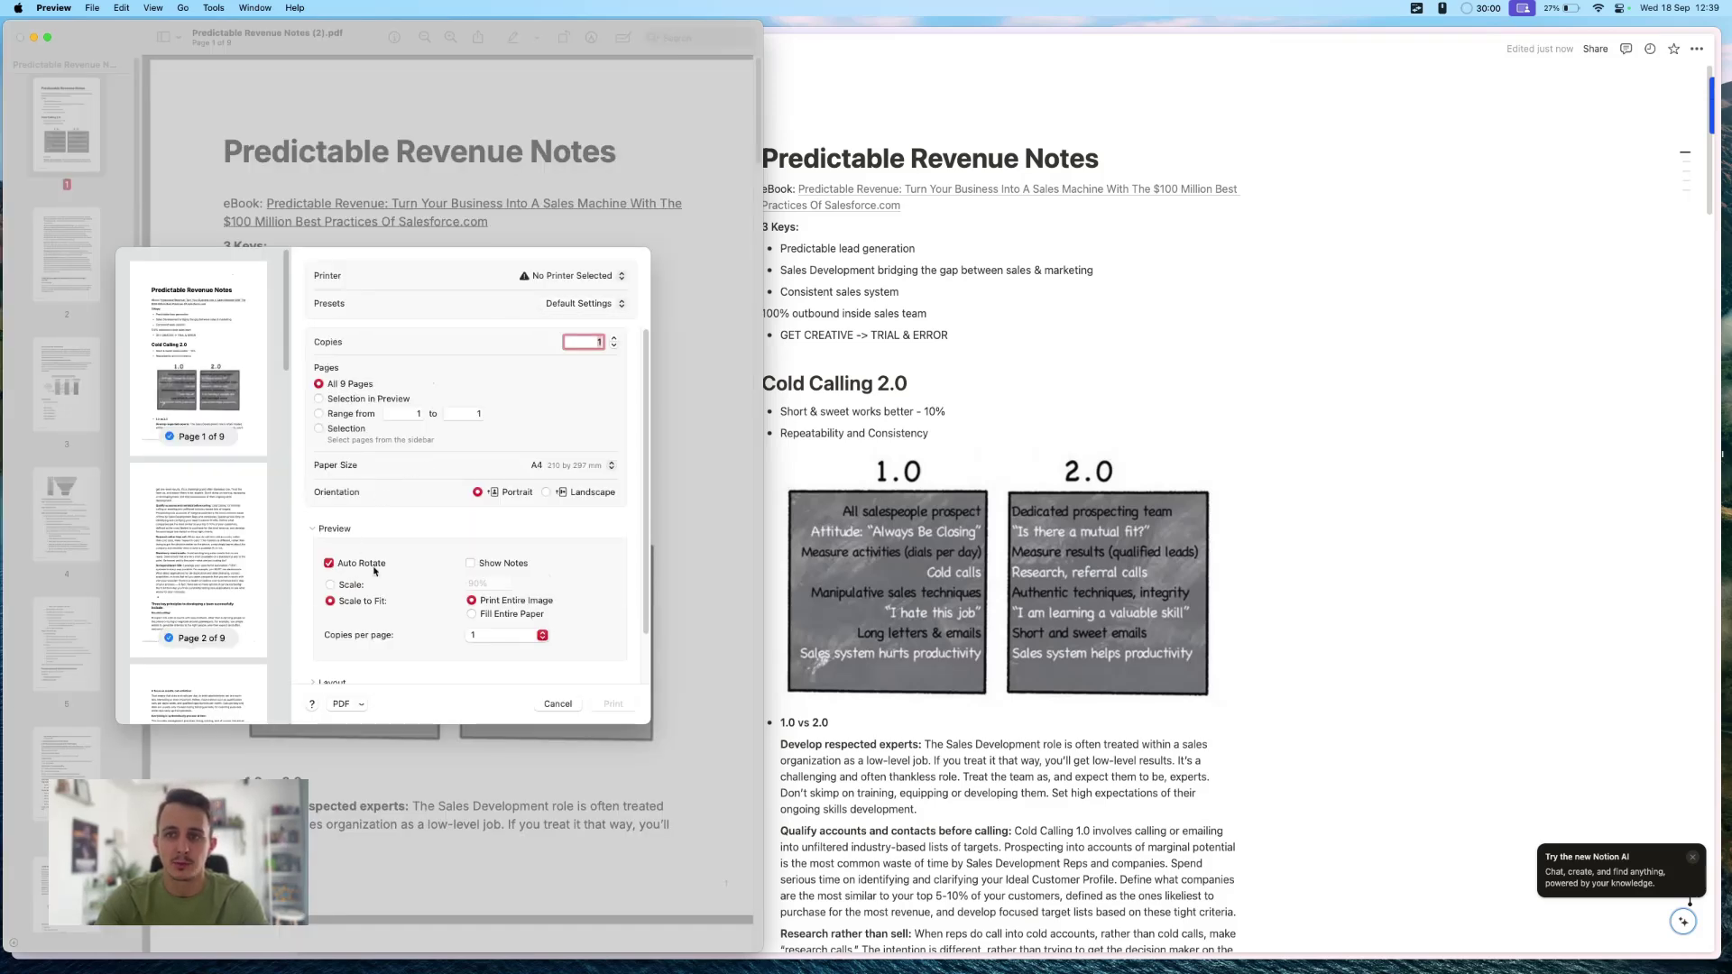
{"action": "scroll", "coordinate": [388, 541], "scroll_direction": "down", "scroll_amount": 2}
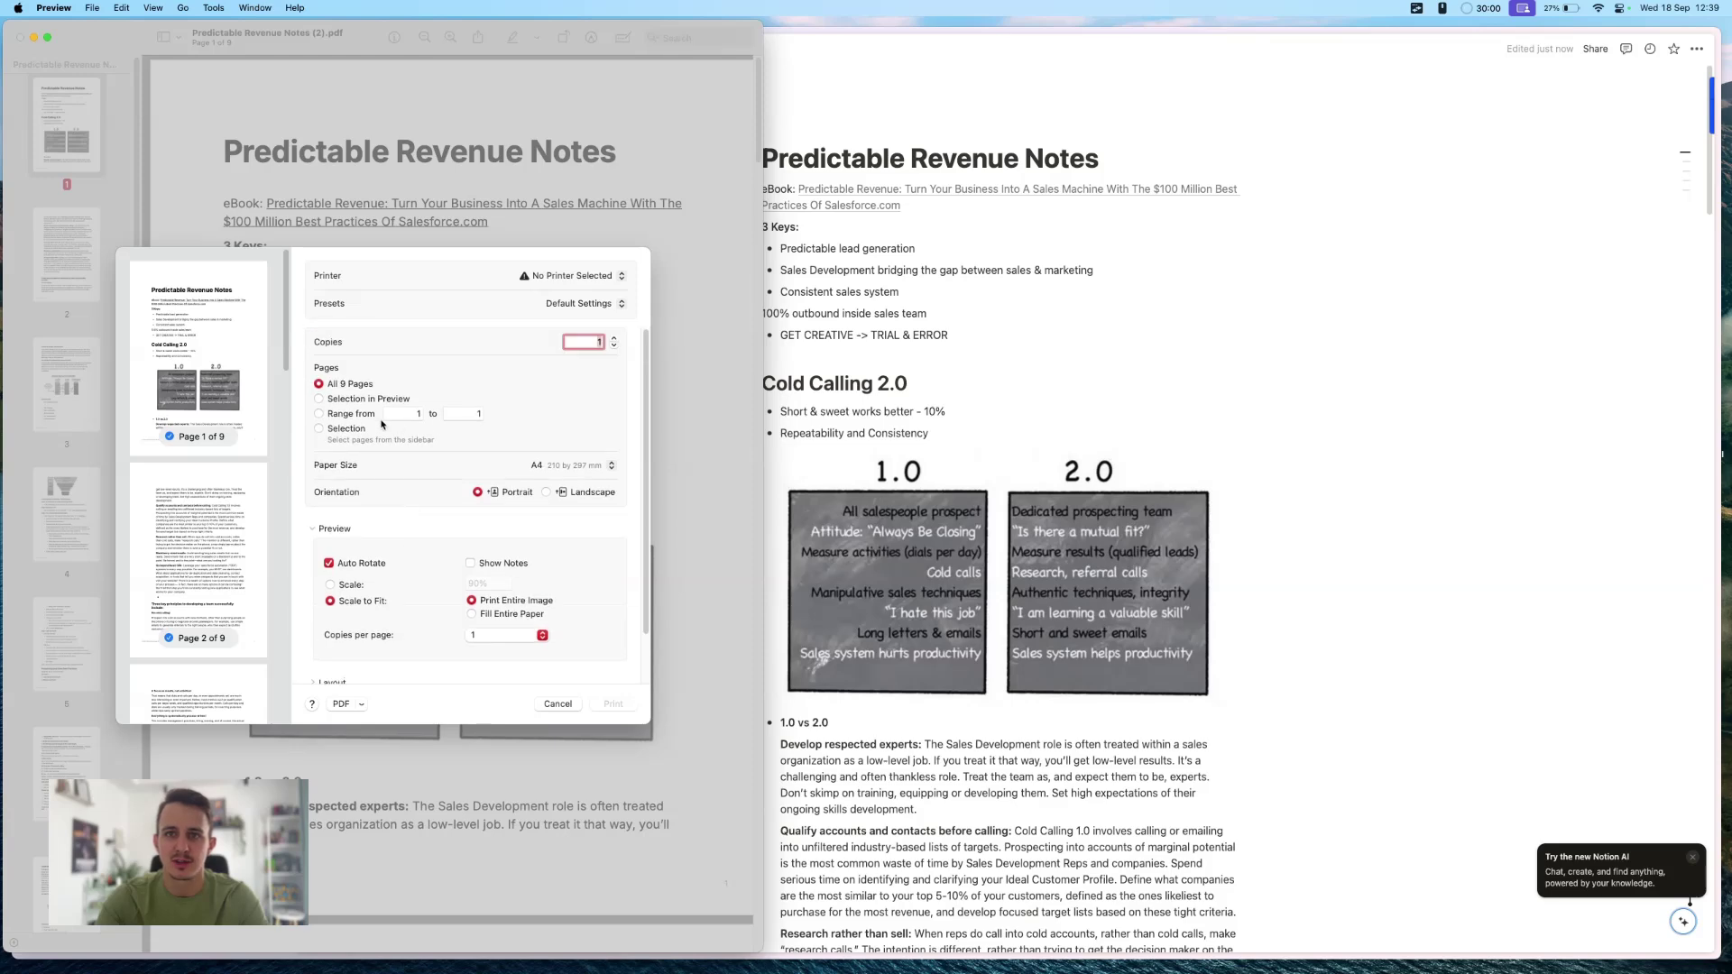